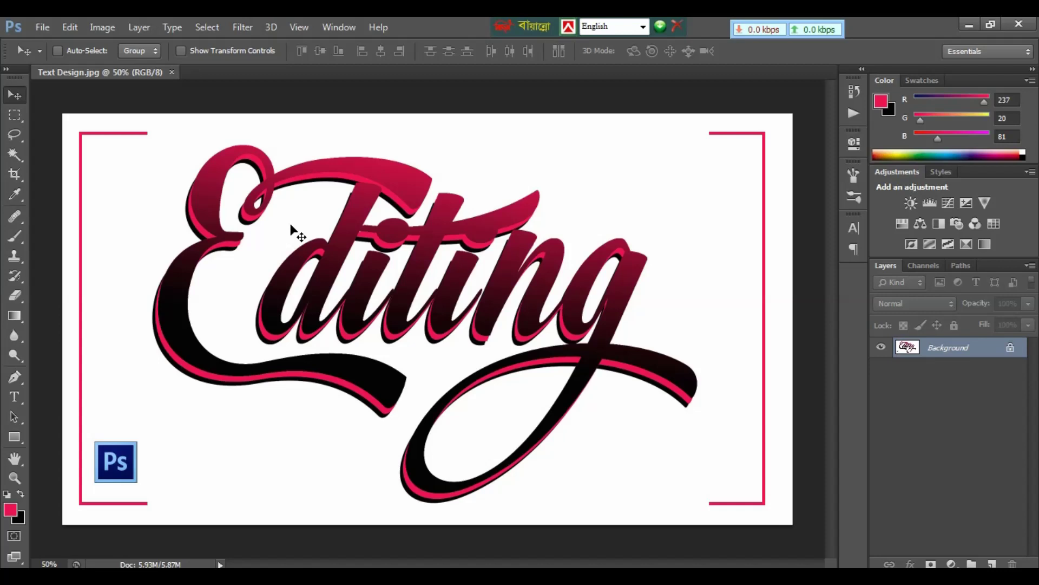
Step: Start a new document set to 1920 × 1080 px, 72 ppi, RGB, white background
key(ctrl+n)
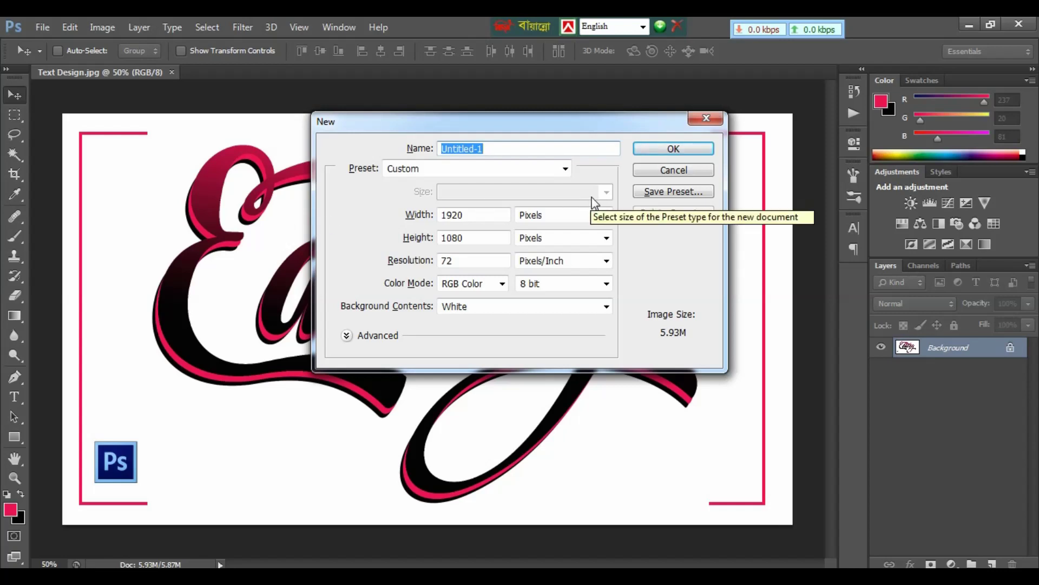
Step: Confirm the New dialog to create the blank white Untitled-1 document
click(676, 149)
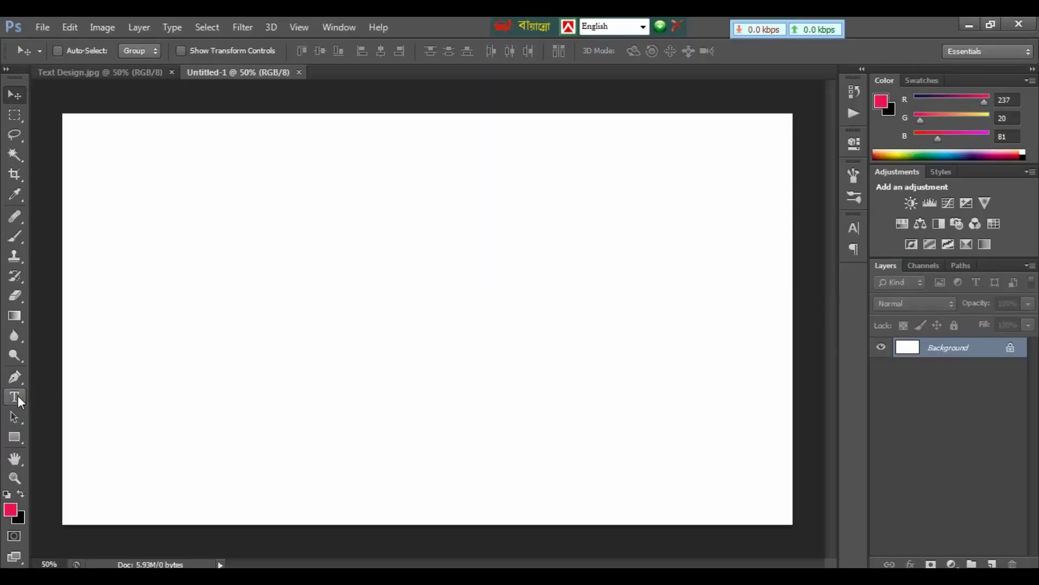
Step: Add a text layer reading 'Editing' on the Untitled-1 canvas
click(16, 396)
click(249, 330)
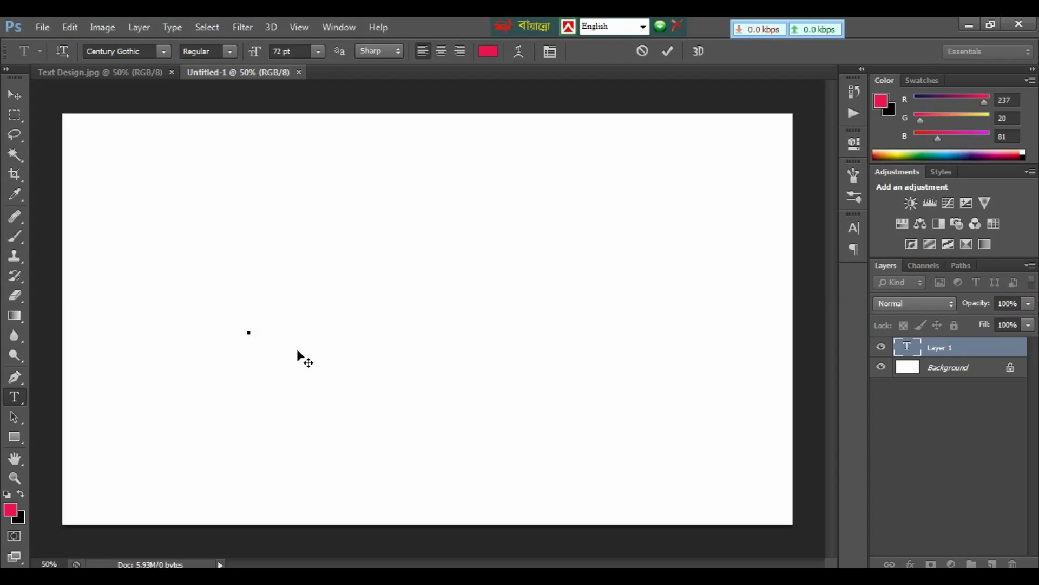
text(Editing)
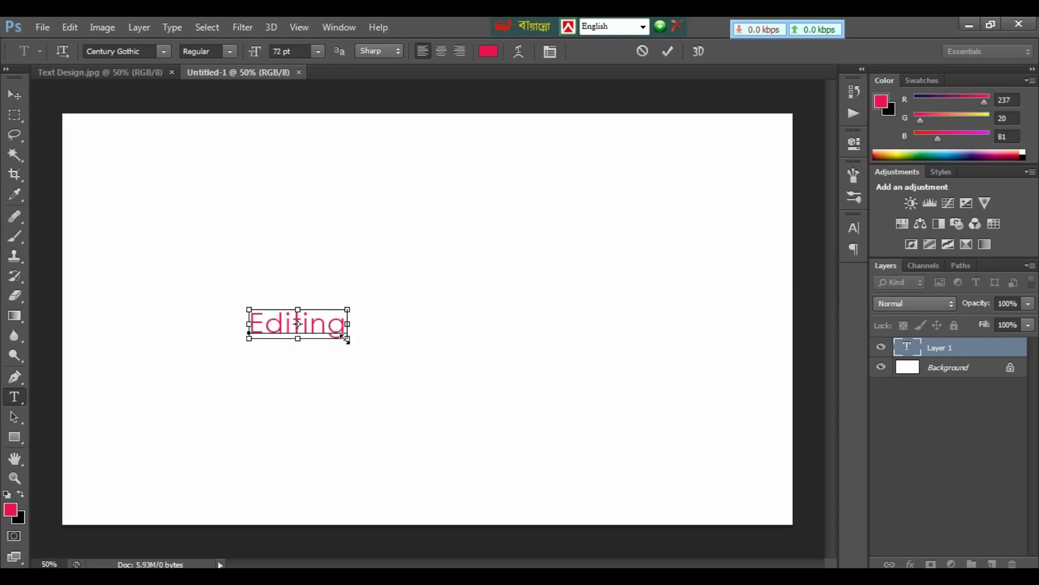
Step: Enlarge the Editing text, shift it up-left, and compare it with Text Design.jpg
drag(347, 342, 654, 462)
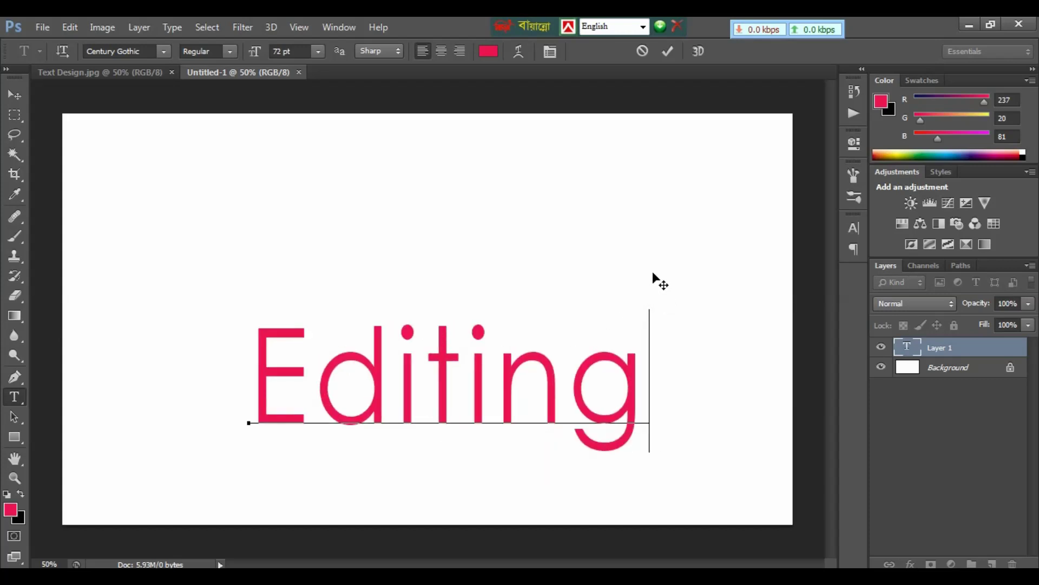
drag(653, 273, 600, 227)
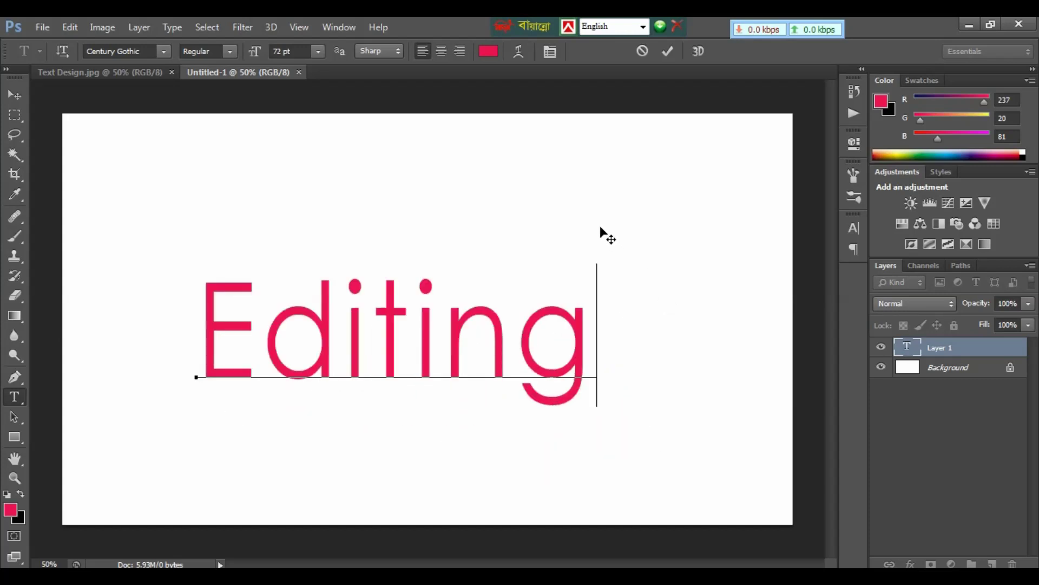
click(14, 99)
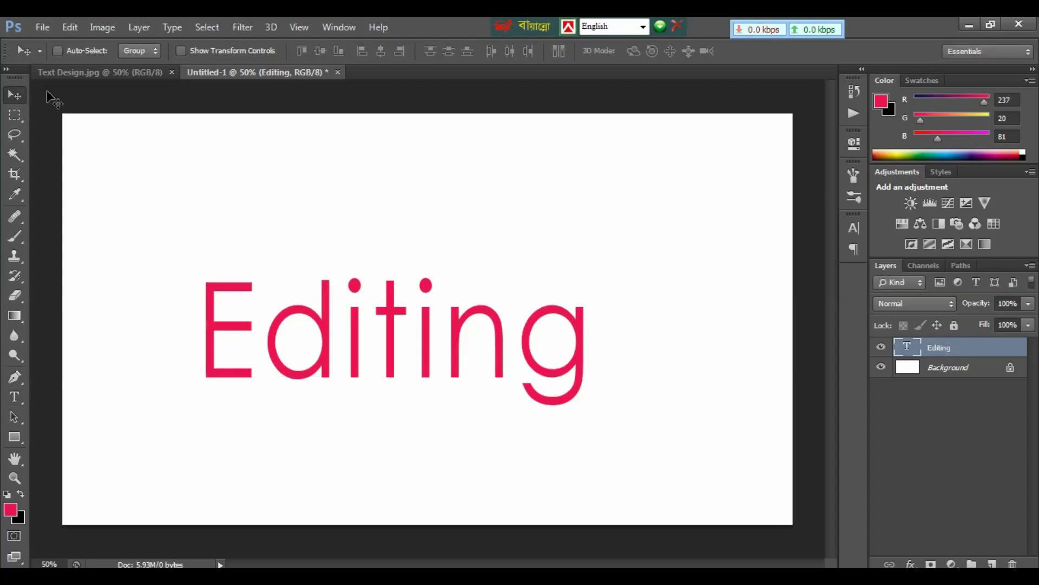
click(99, 73)
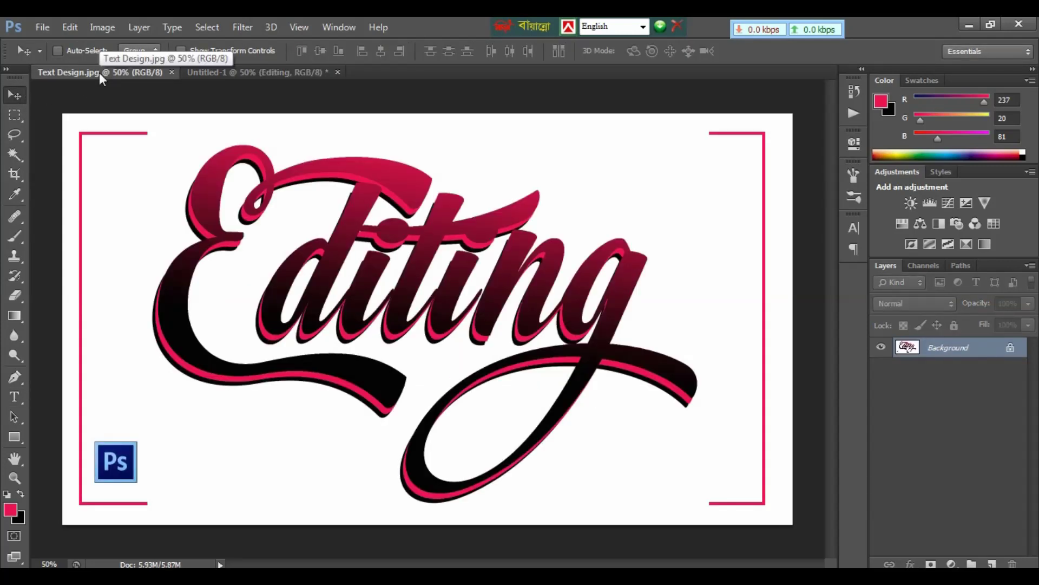
click(224, 71)
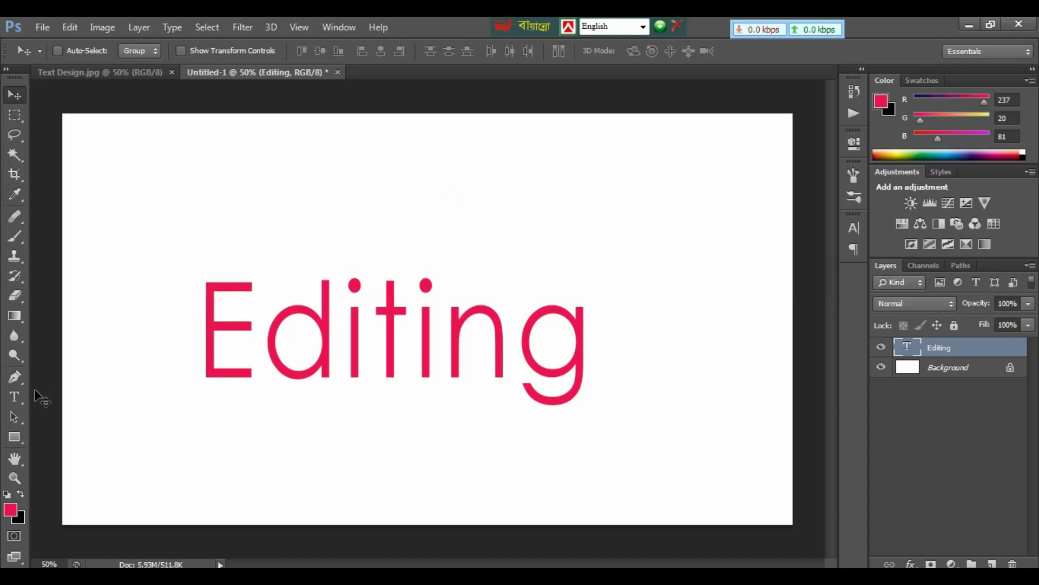
Step: Highlight all the letters of the Editing text with the Type tool
click(16, 396)
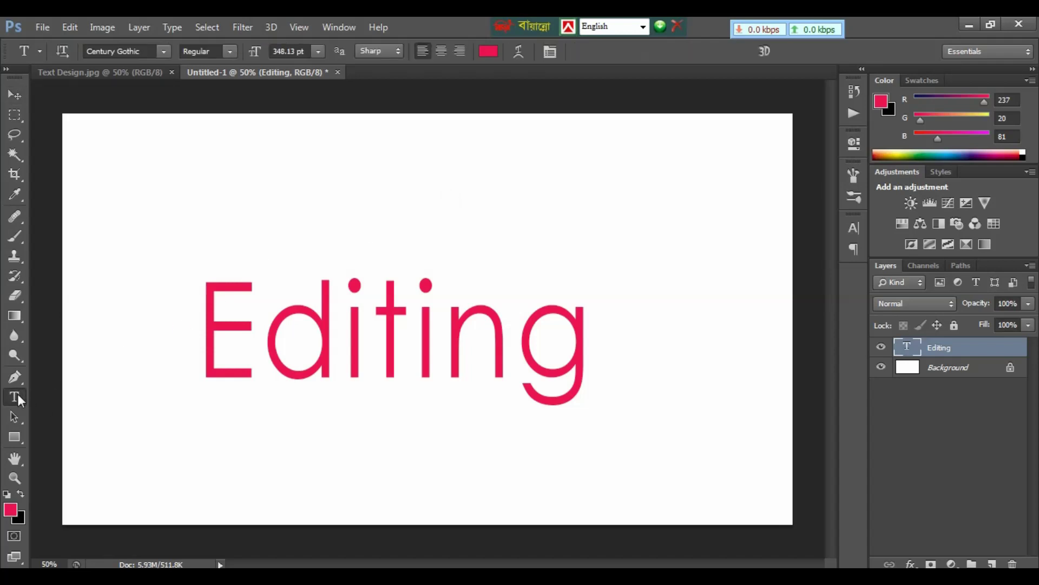
click(417, 330)
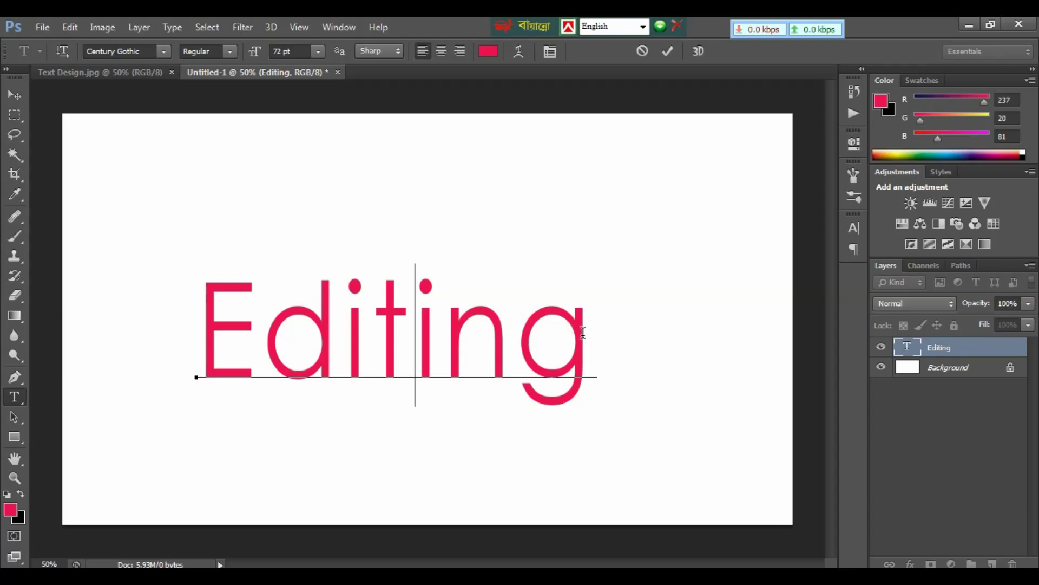
drag(592, 335, 206, 338)
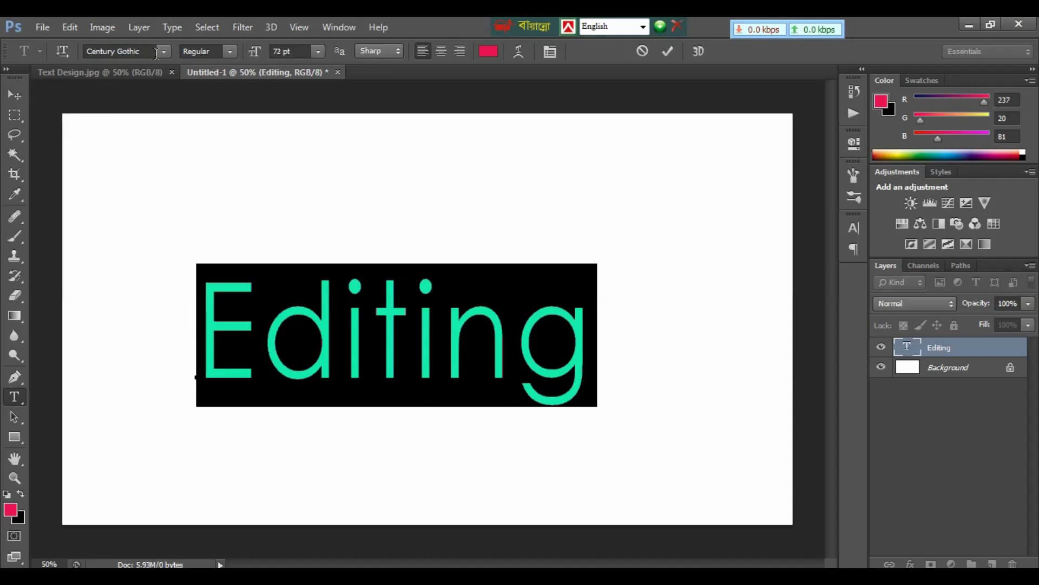
Step: Change the Editing font from Century Gothic to Bonbon Regular and commit it
click(164, 52)
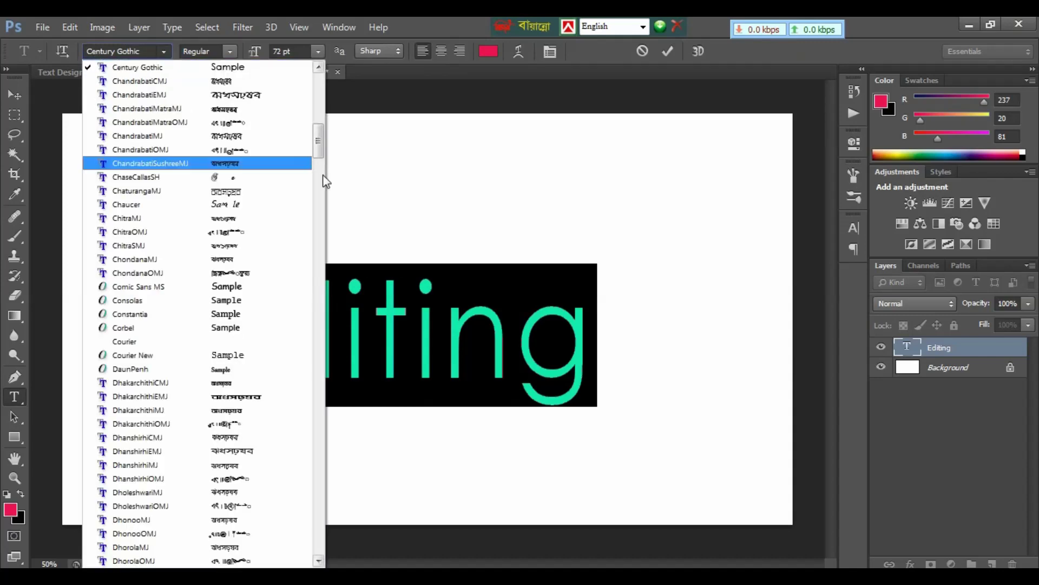
drag(318, 149, 318, 129)
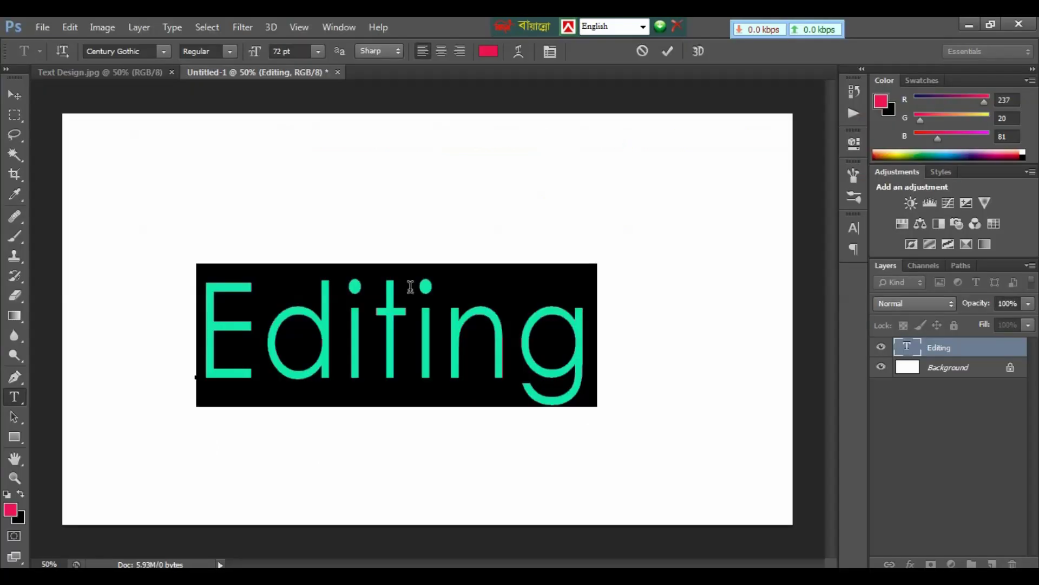
click(164, 51)
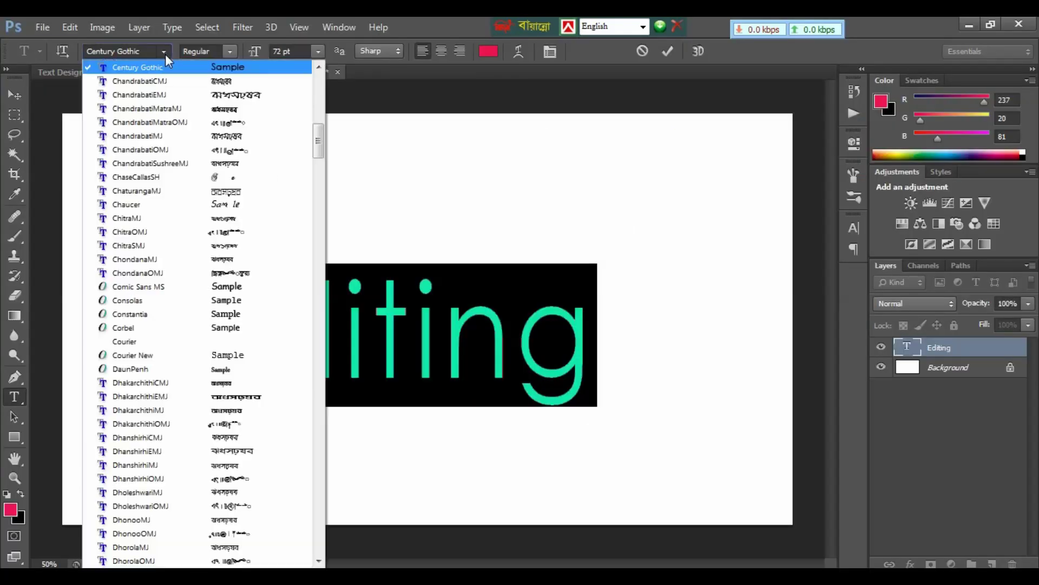
drag(318, 139, 319, 125)
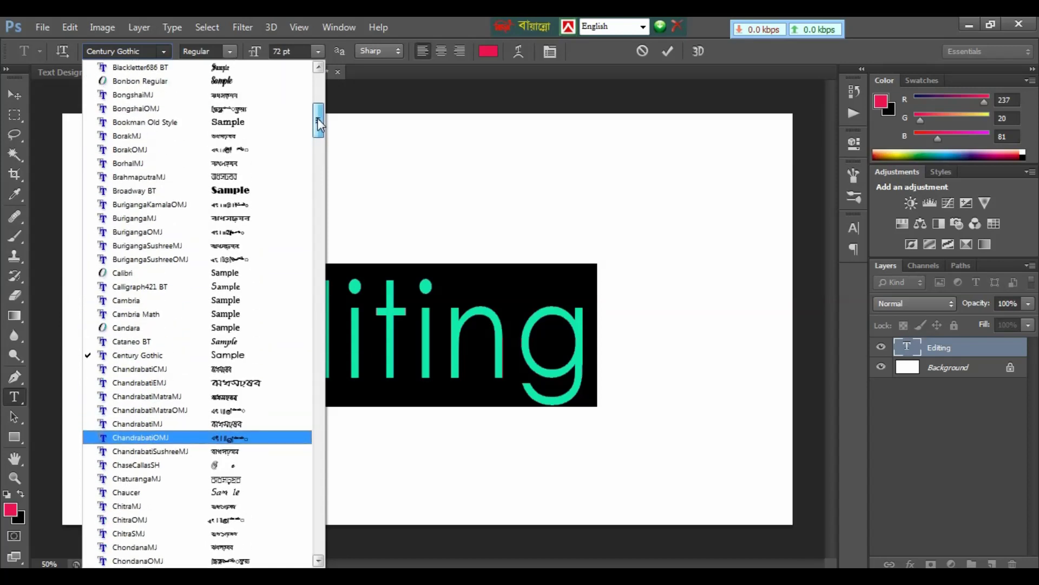
click(168, 80)
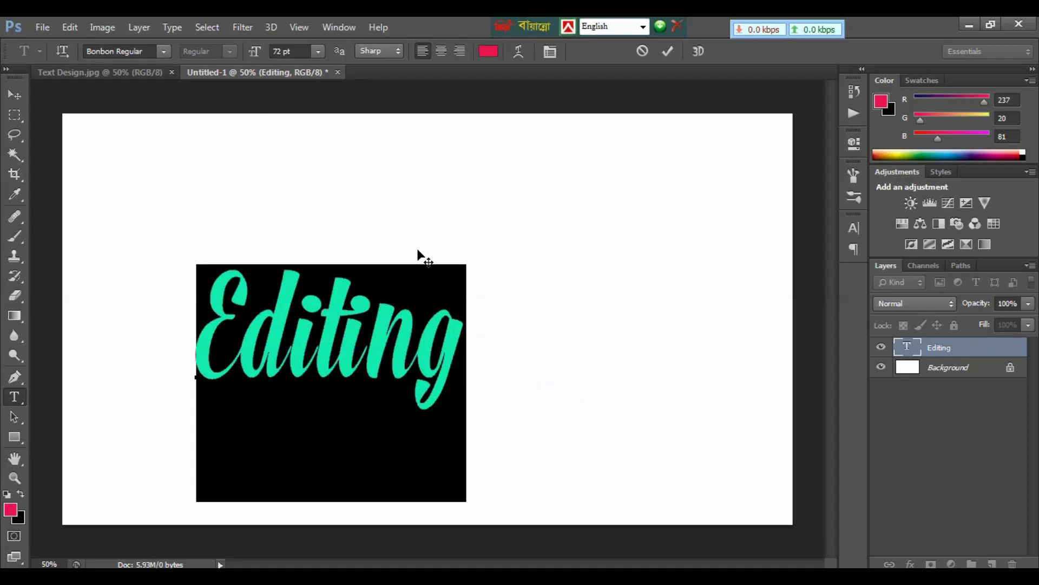
click(418, 268)
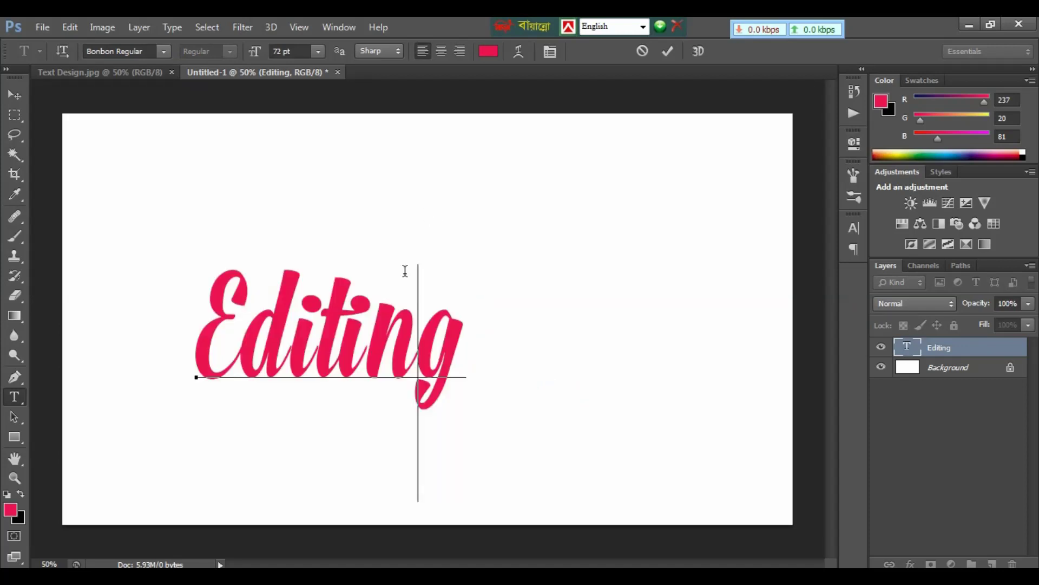
click(17, 98)
click(98, 70)
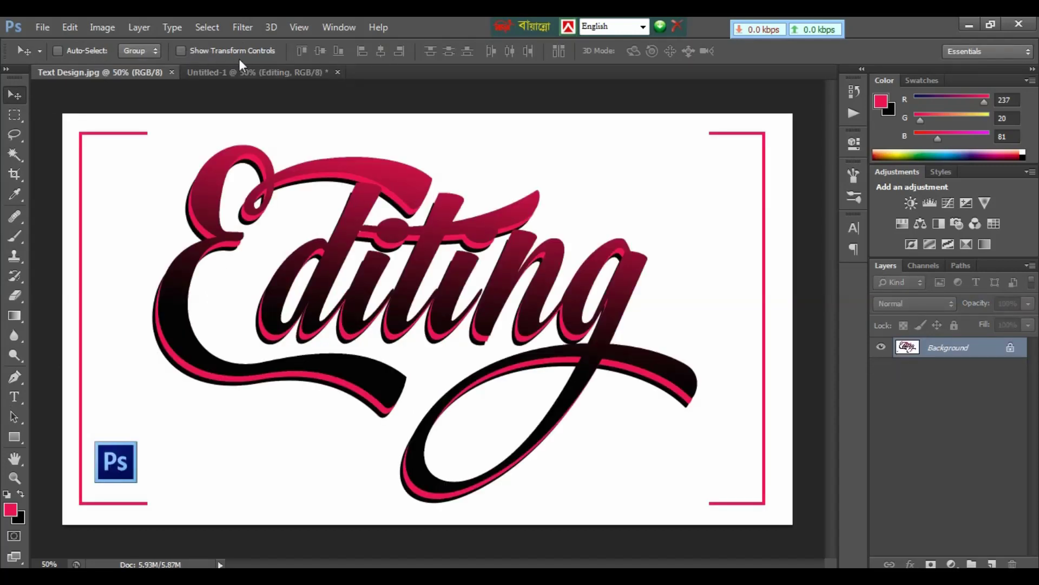
Step: Free-transform the Bonbon Editing lettering much larger across the canvas, then zoom to 50%
click(248, 70)
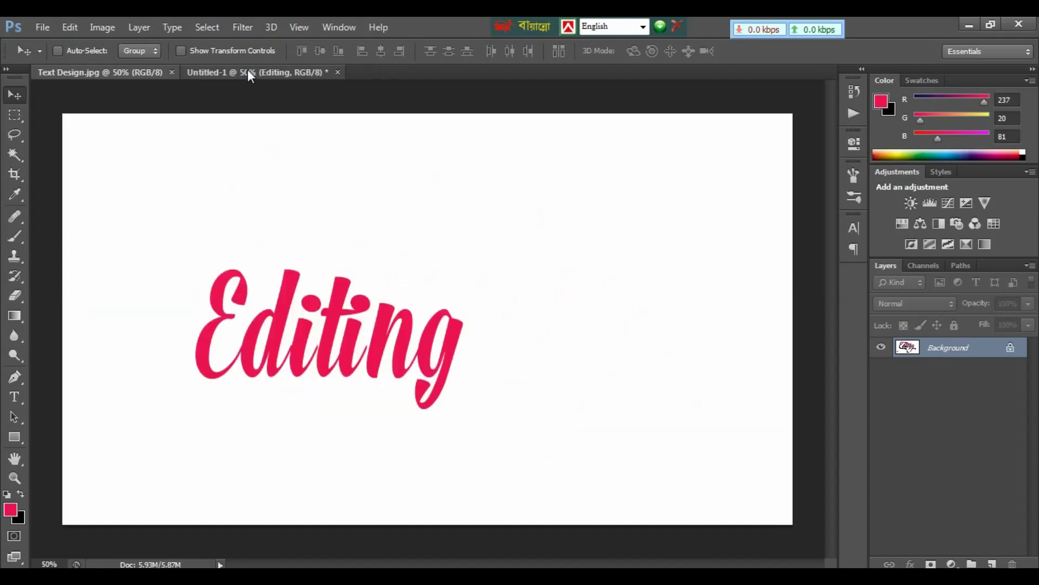
key(ctrl+plus)
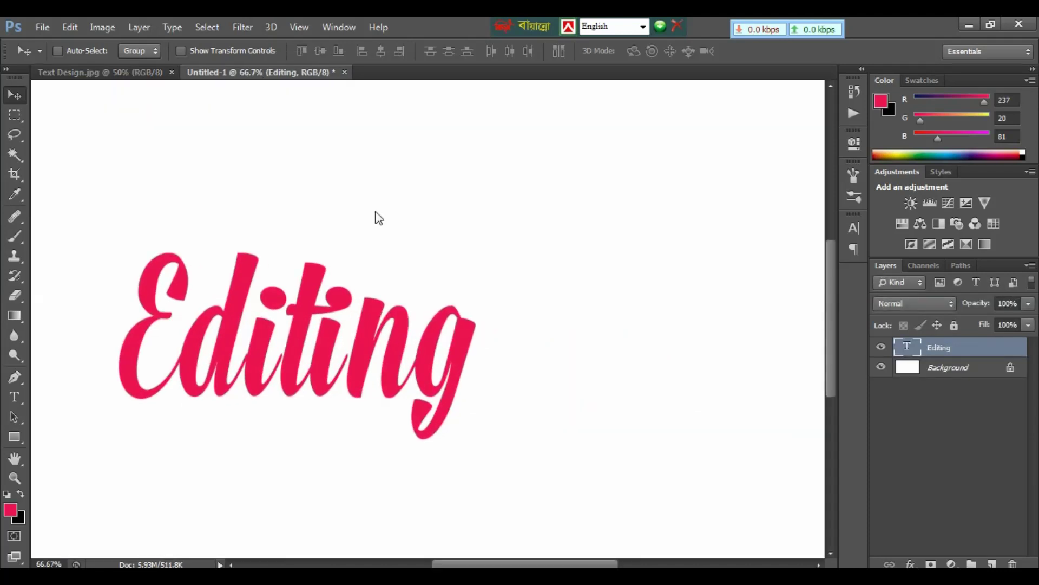
key(ctrl+minus)
key(ctrl+minus)
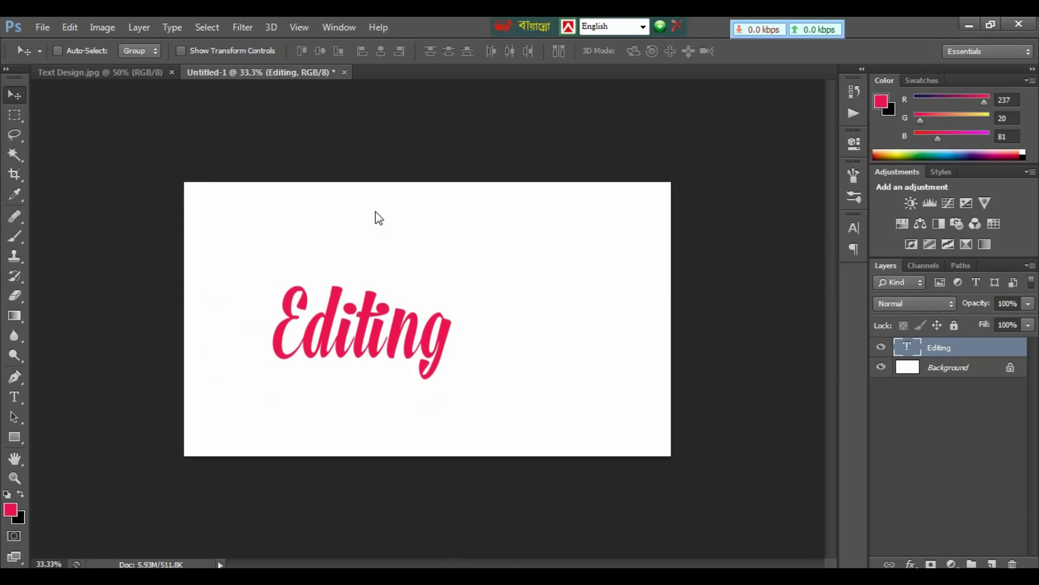
key(ctrl+t)
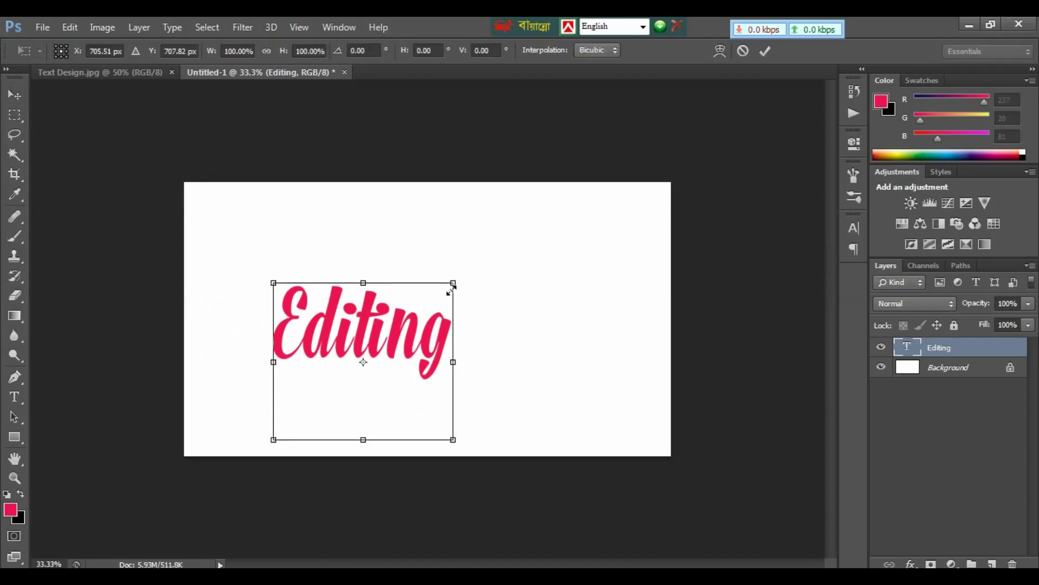
drag(454, 284, 574, 242)
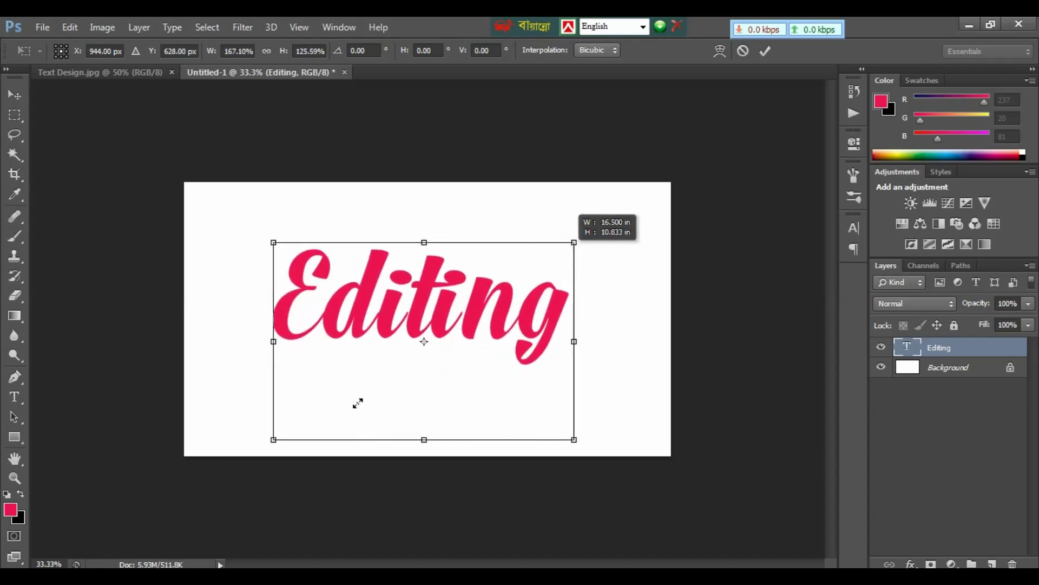
drag(276, 435, 239, 481)
key(Return)
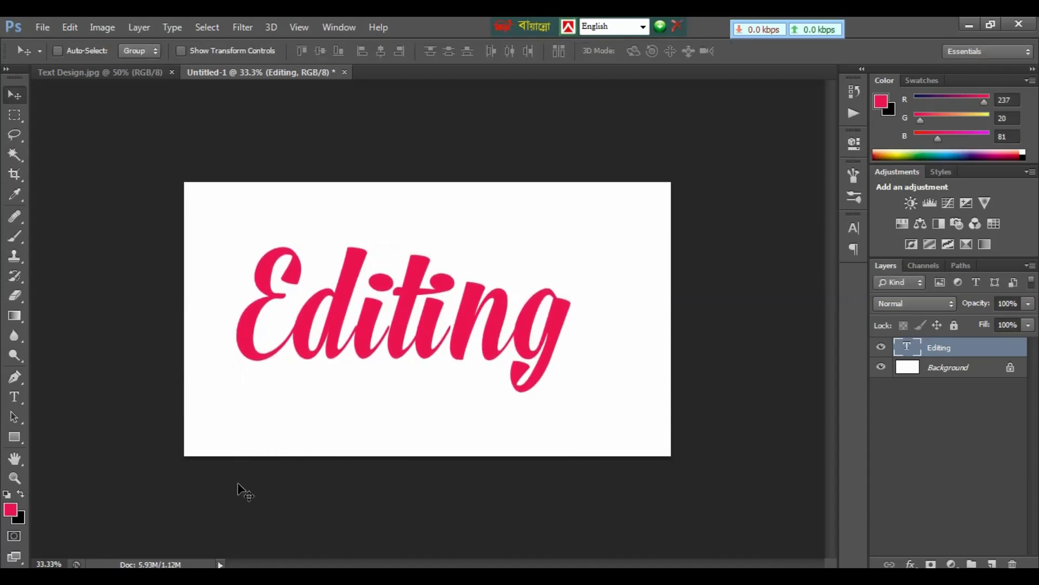
key(ctrl+plus)
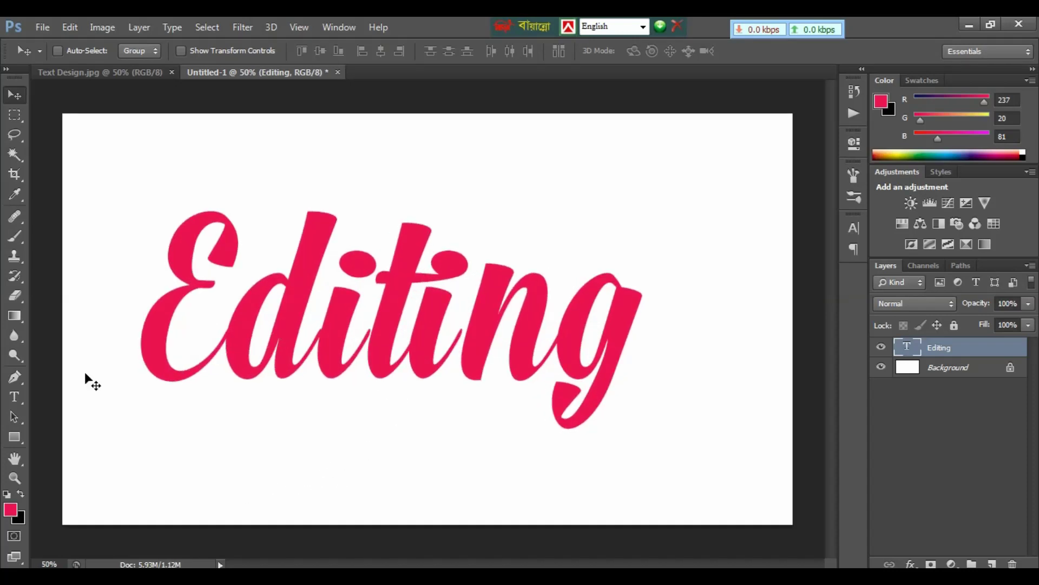
Step: Put the Editing text in edit mode and show the Character panel from the Window menu
click(15, 397)
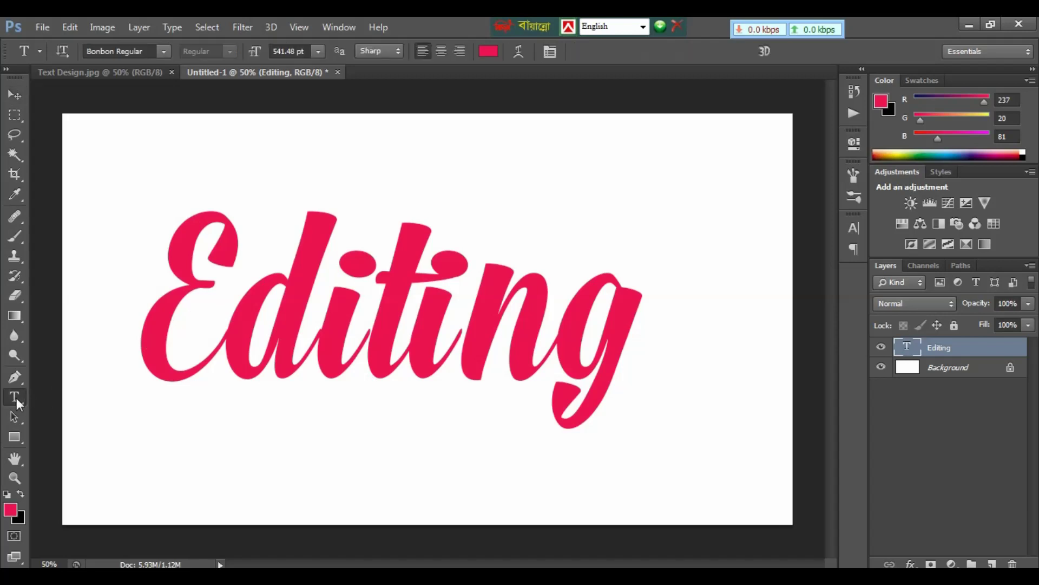
click(239, 335)
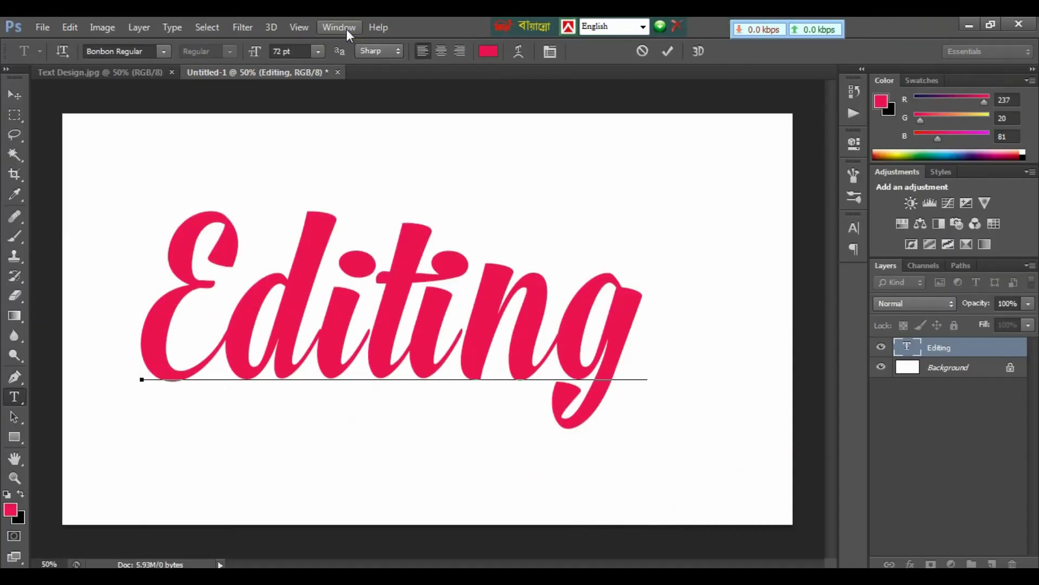
click(343, 52)
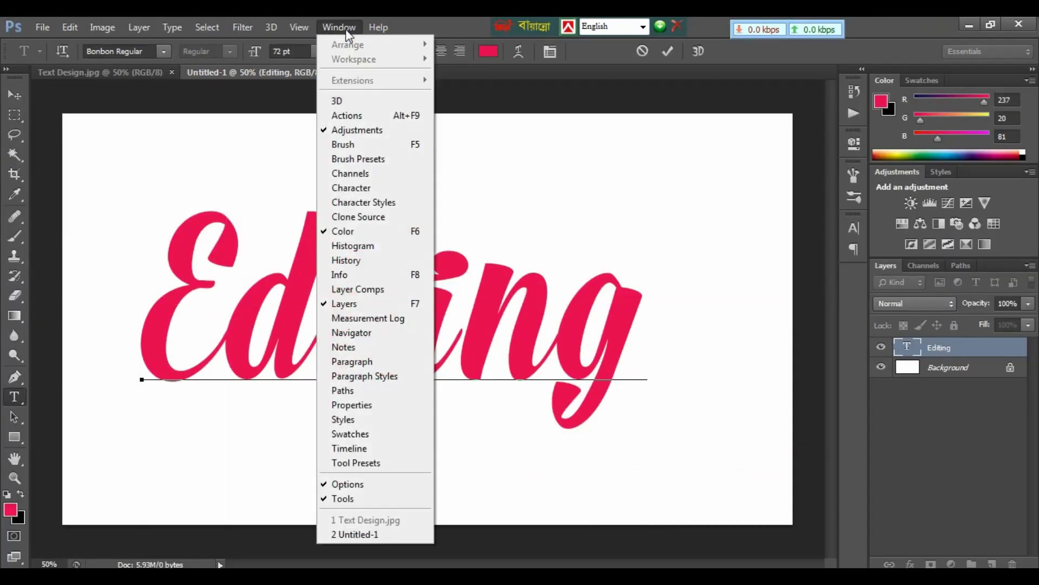
click(358, 188)
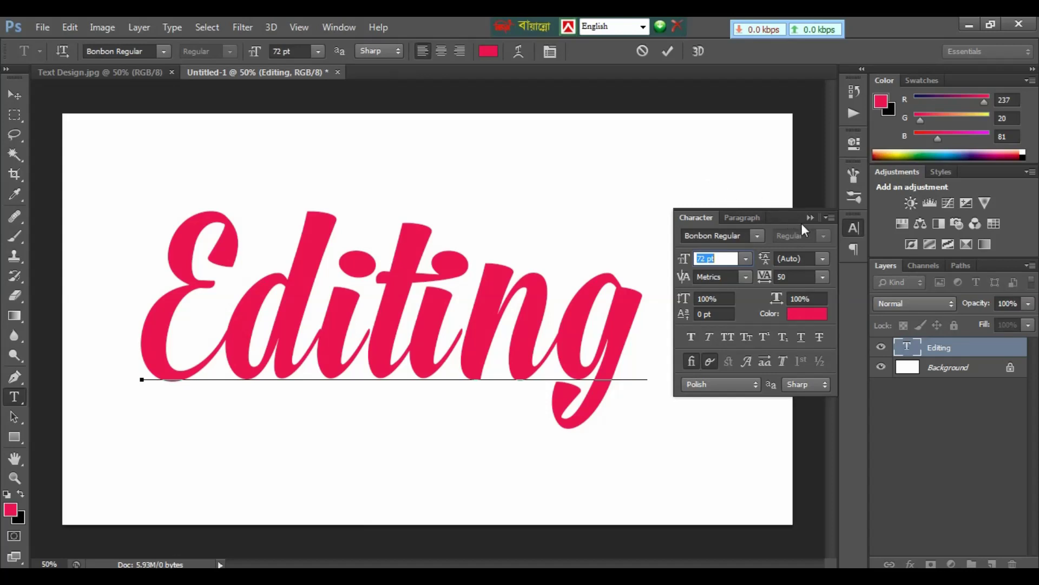
Step: Leave the font size field and select the capital E of Editing
key(Return)
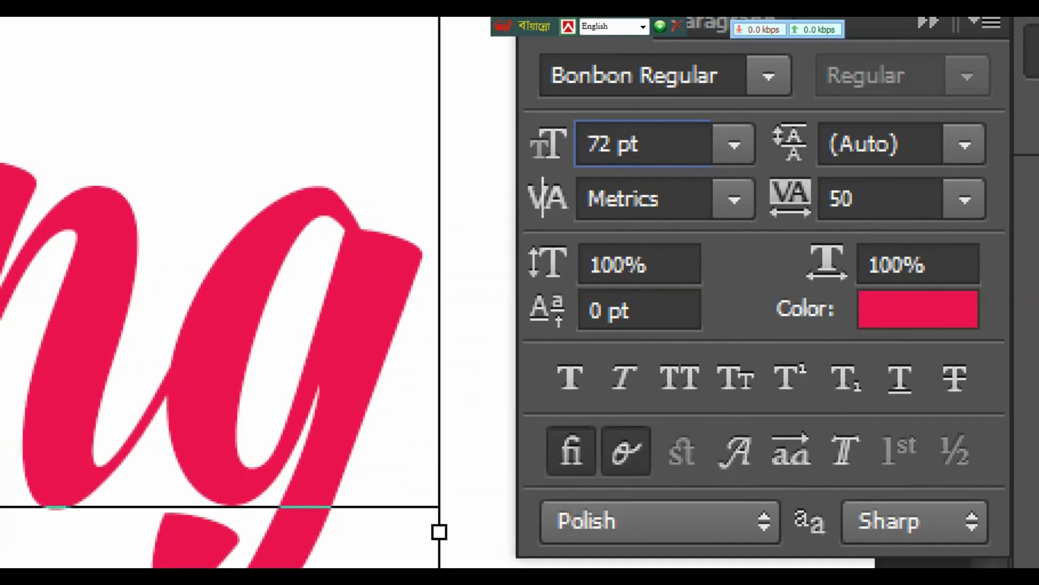
click(753, 338)
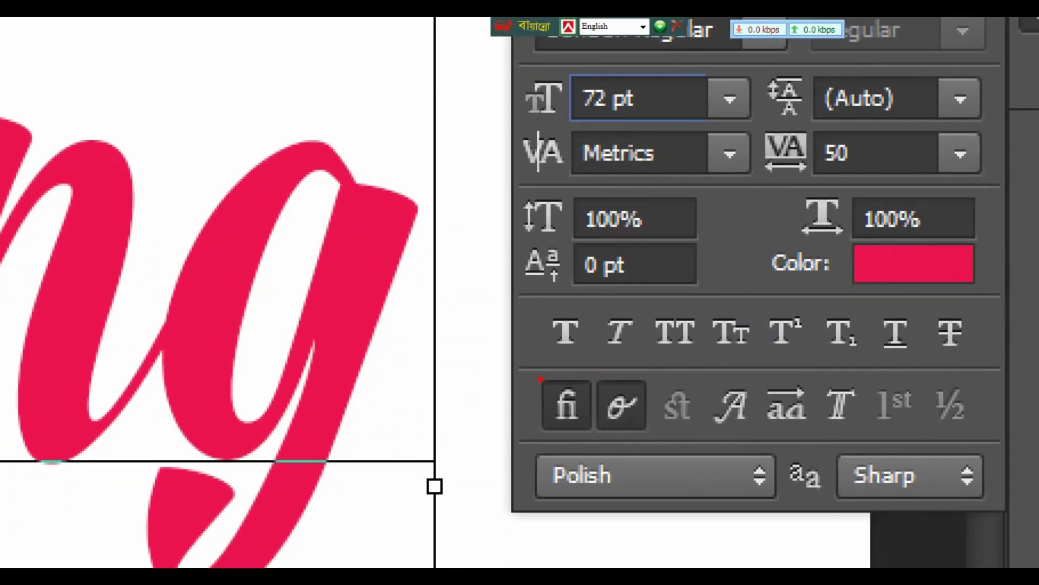
click(682, 349)
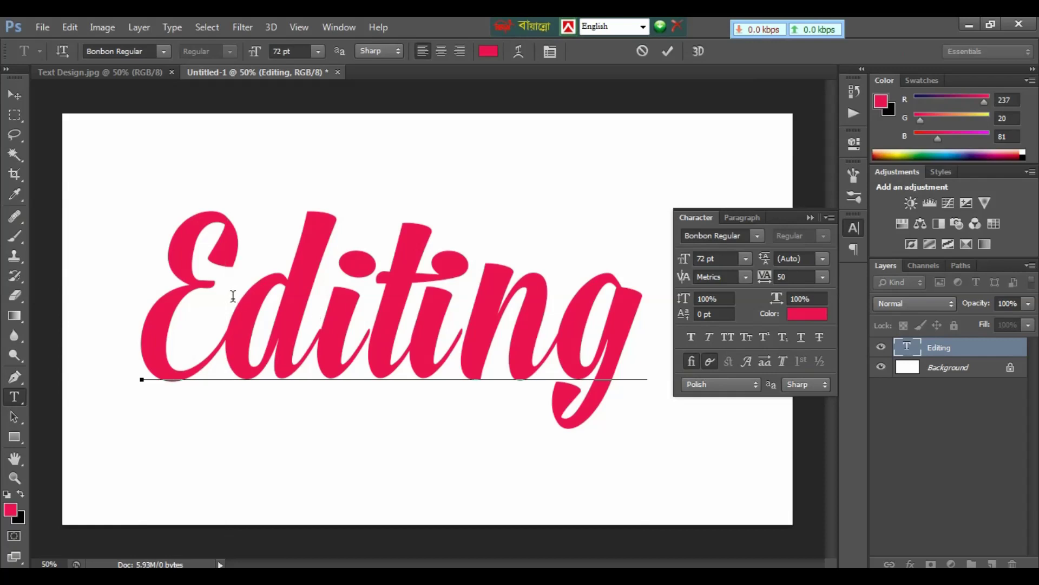
drag(231, 296, 177, 305)
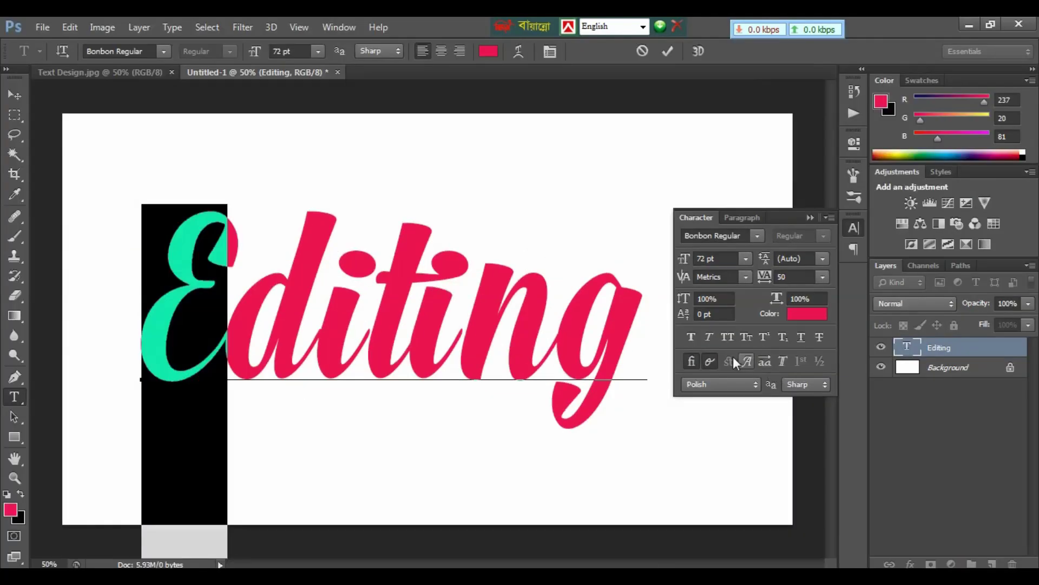
Step: Cycle the E through Swash and alternate glyphs, settling on the looped Titling Alternates form
click(687, 359)
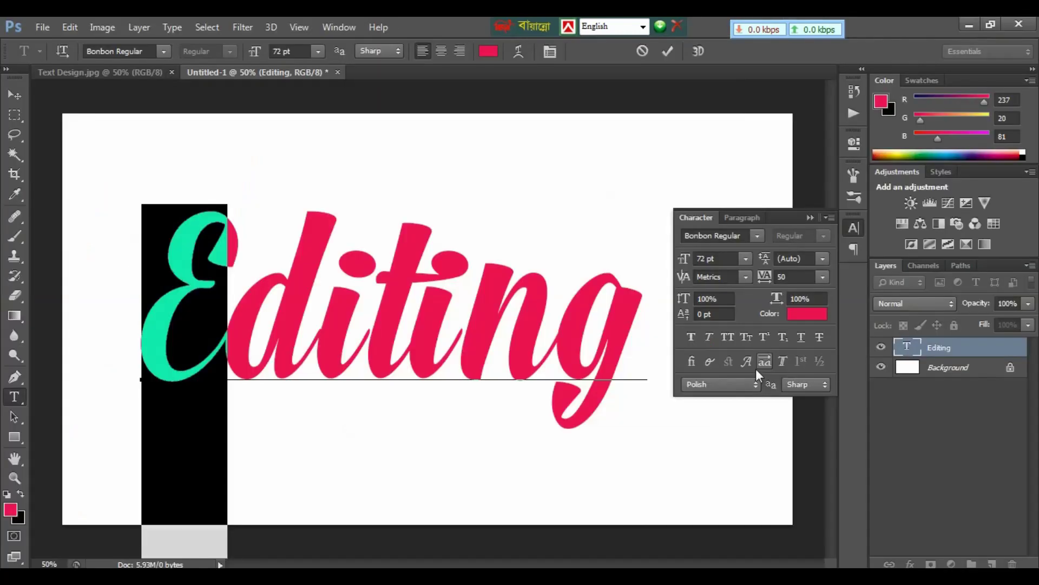
click(746, 361)
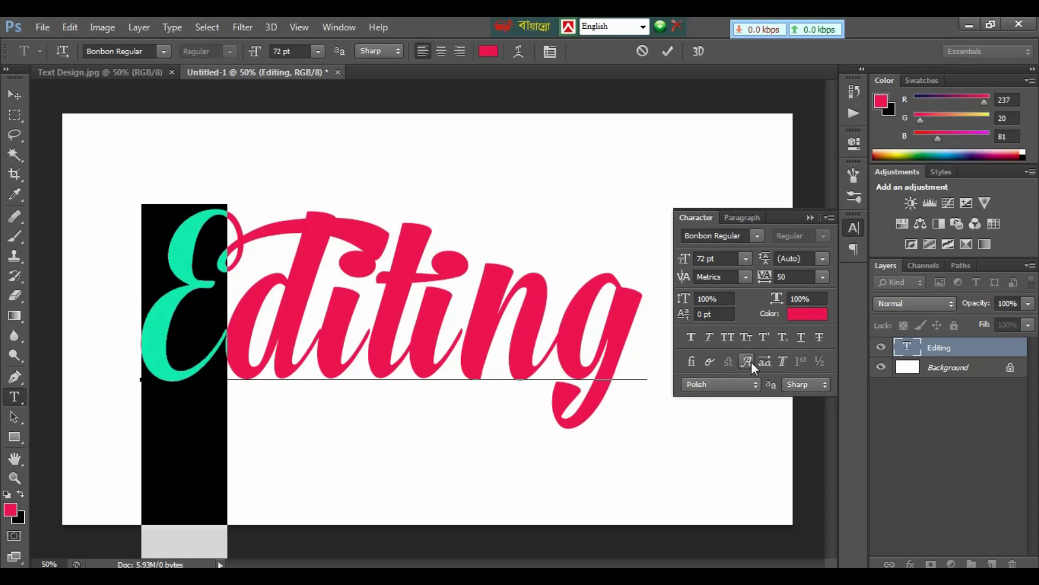
click(762, 361)
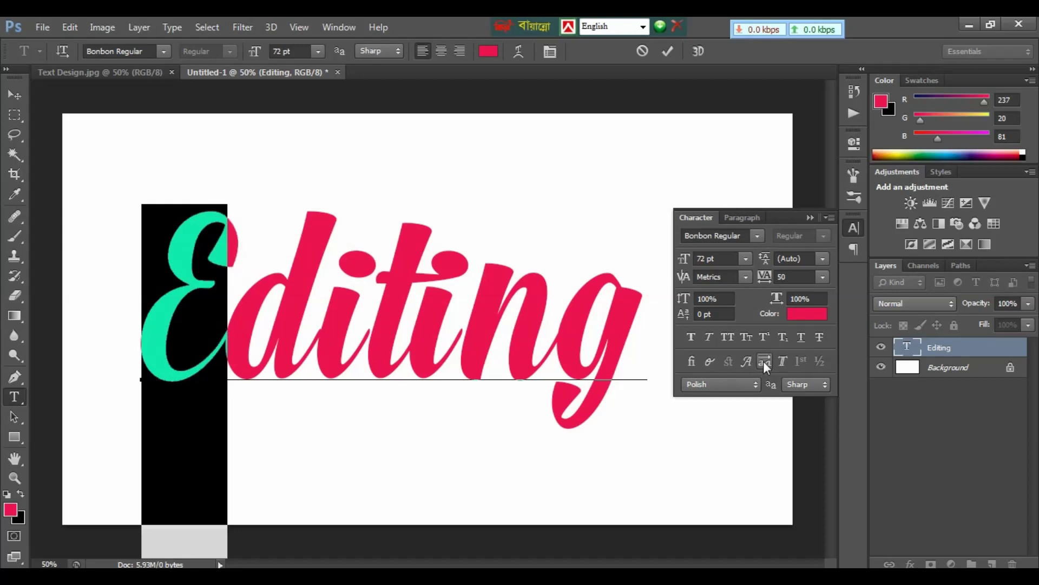
click(763, 362)
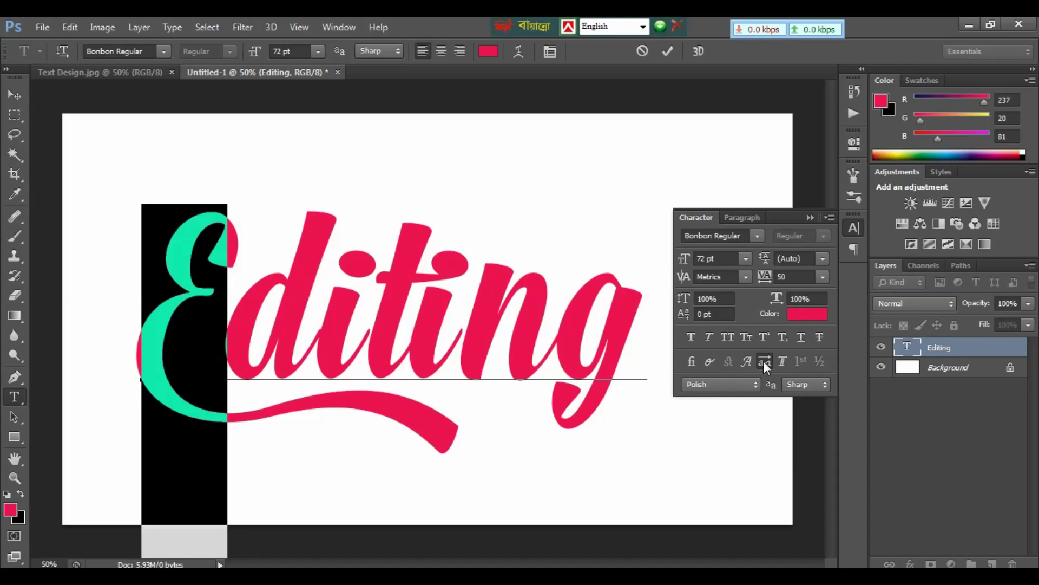
click(782, 361)
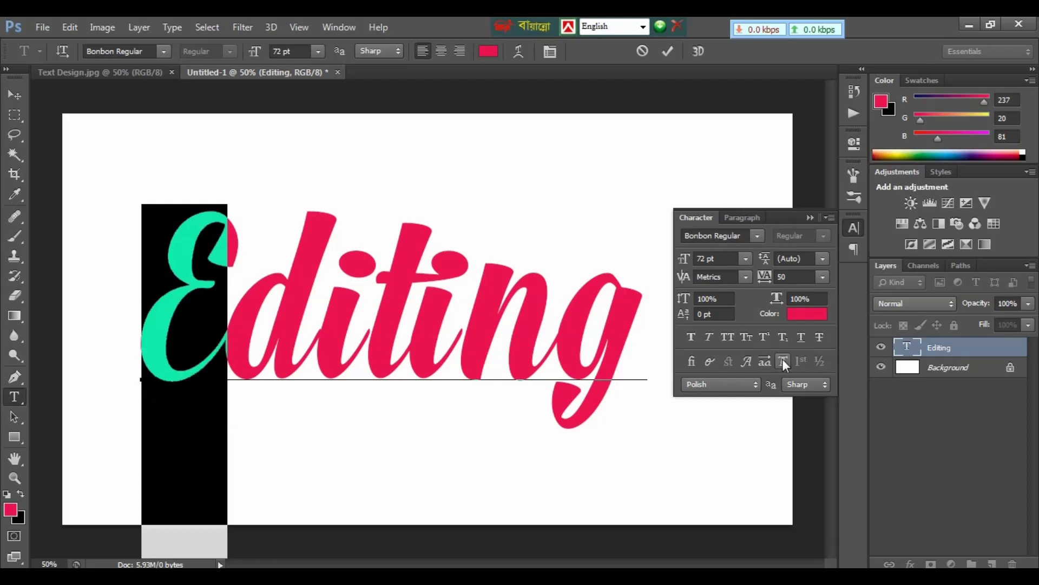
click(783, 360)
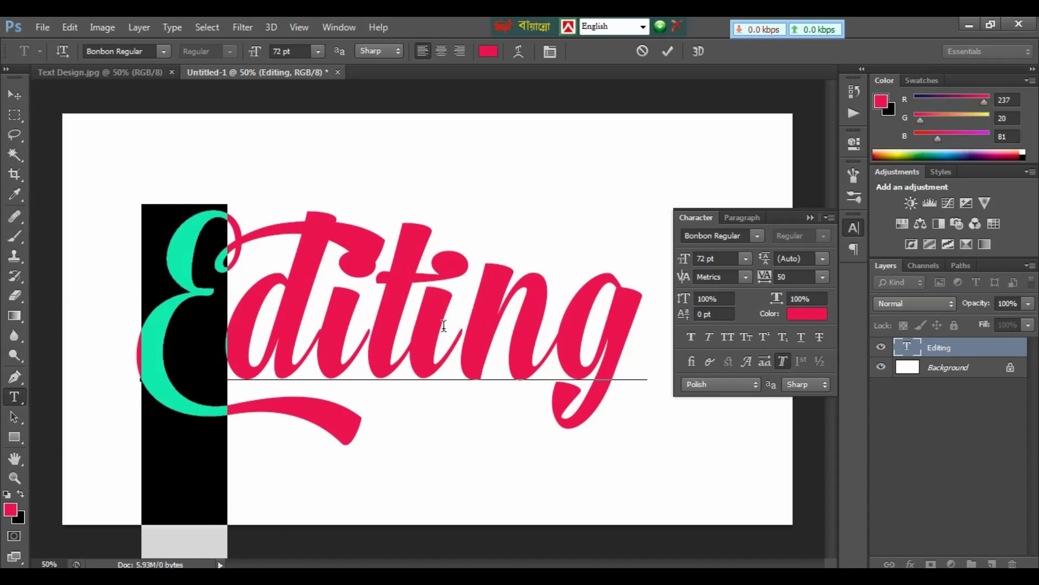
Step: Select the lowercase t and give it the Swash form with a long crossbar over 'ing'
click(410, 324)
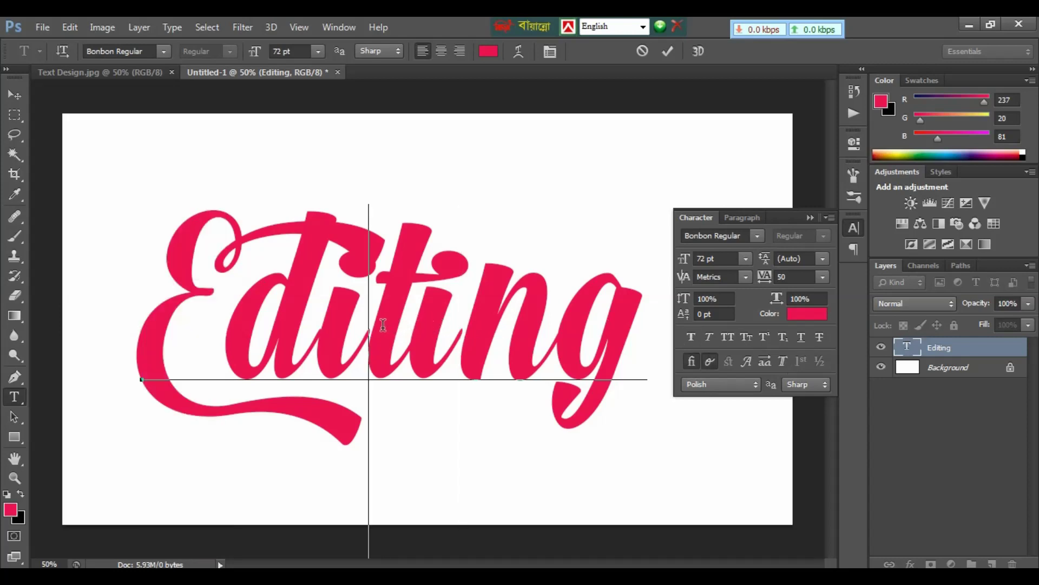
key(shift+Right)
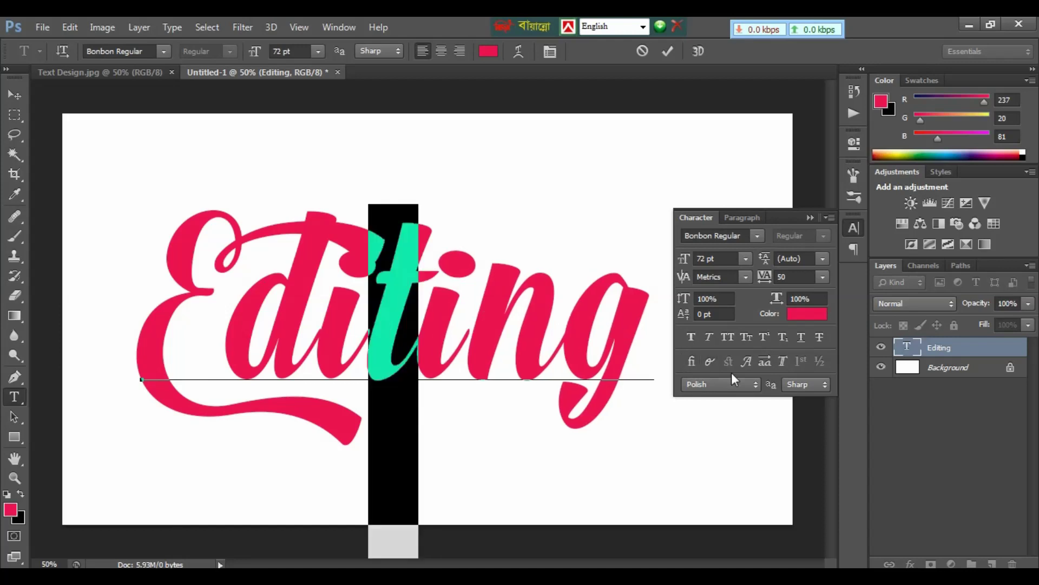
click(746, 361)
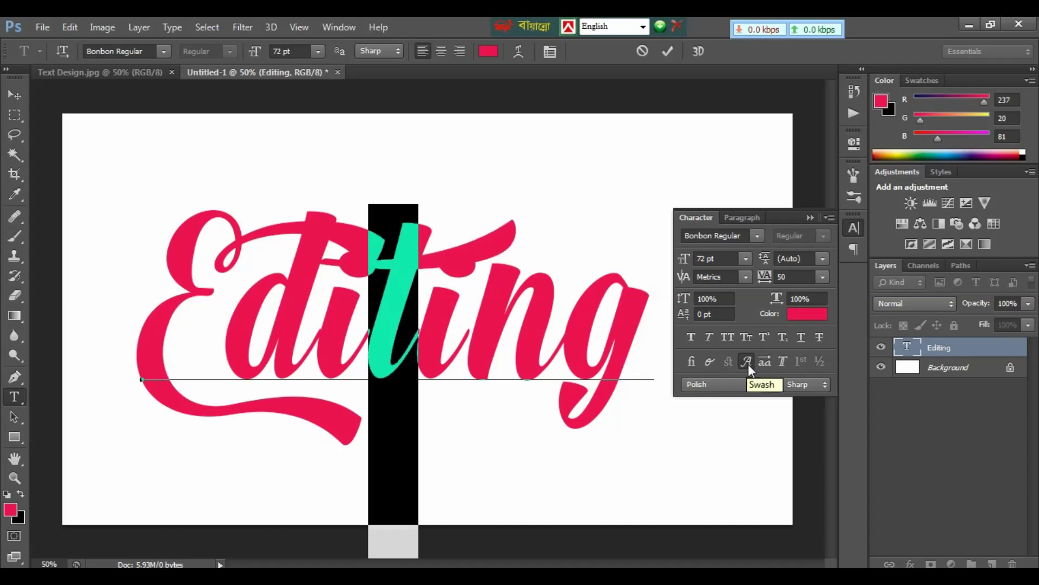
click(764, 362)
click(764, 361)
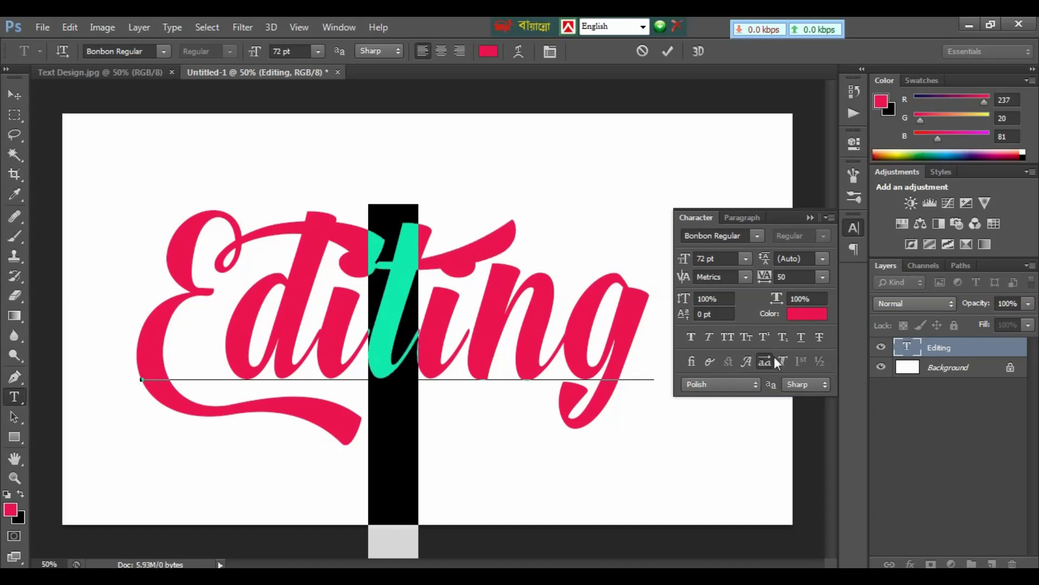
click(773, 357)
click(782, 360)
click(782, 359)
click(767, 362)
click(577, 323)
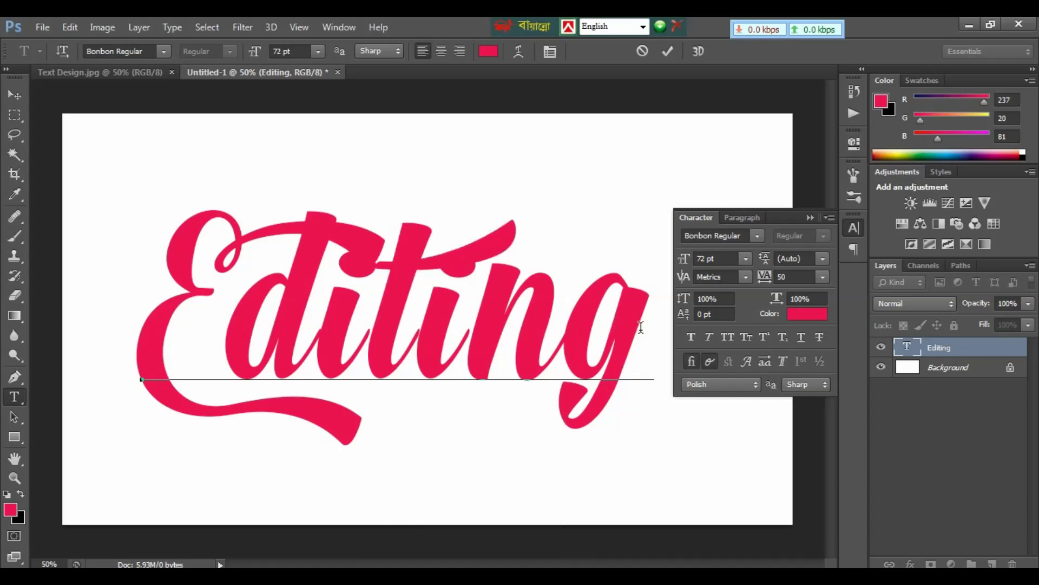
Step: Select the final g and cycle through Swash, Stylistic and Contextual Alternates, ending on Swash
drag(647, 328, 590, 336)
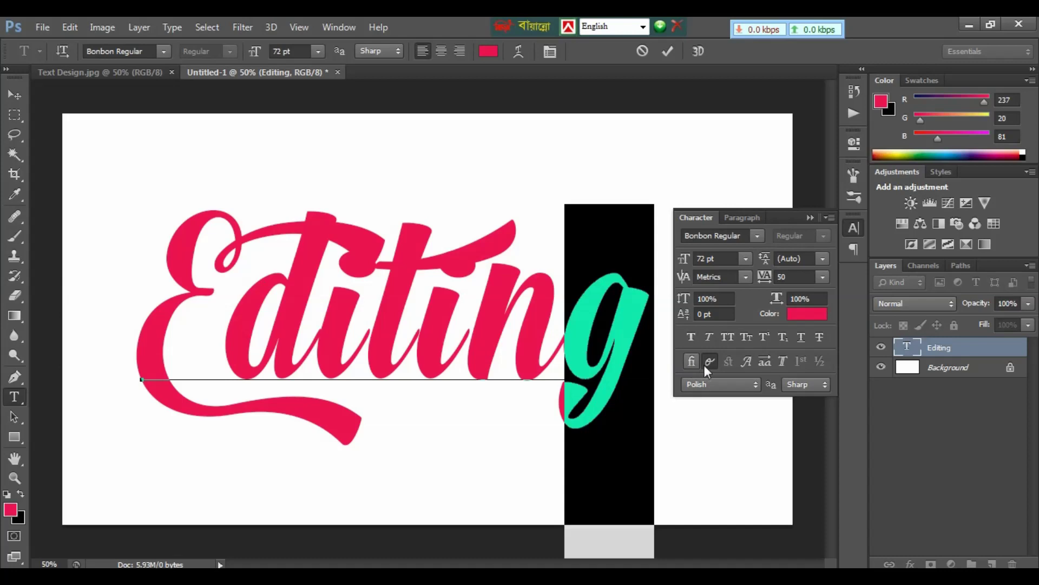
click(746, 362)
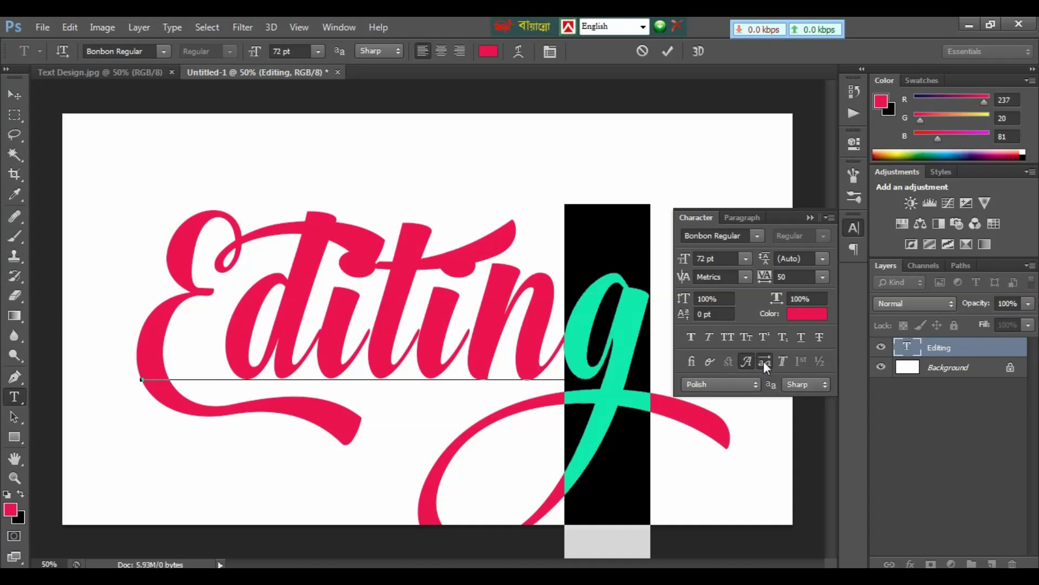
click(764, 362)
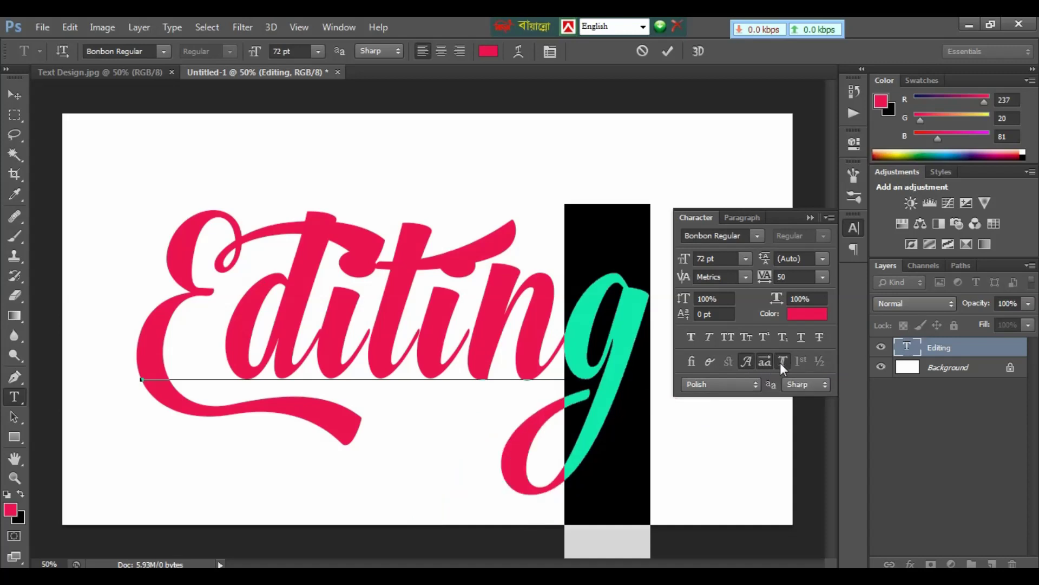
click(764, 362)
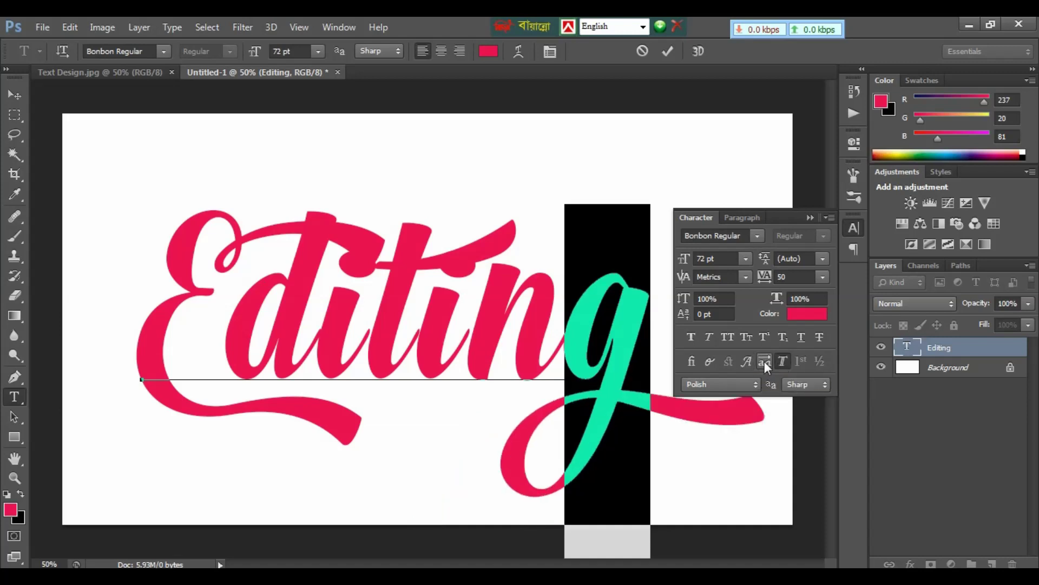
click(779, 360)
click(746, 359)
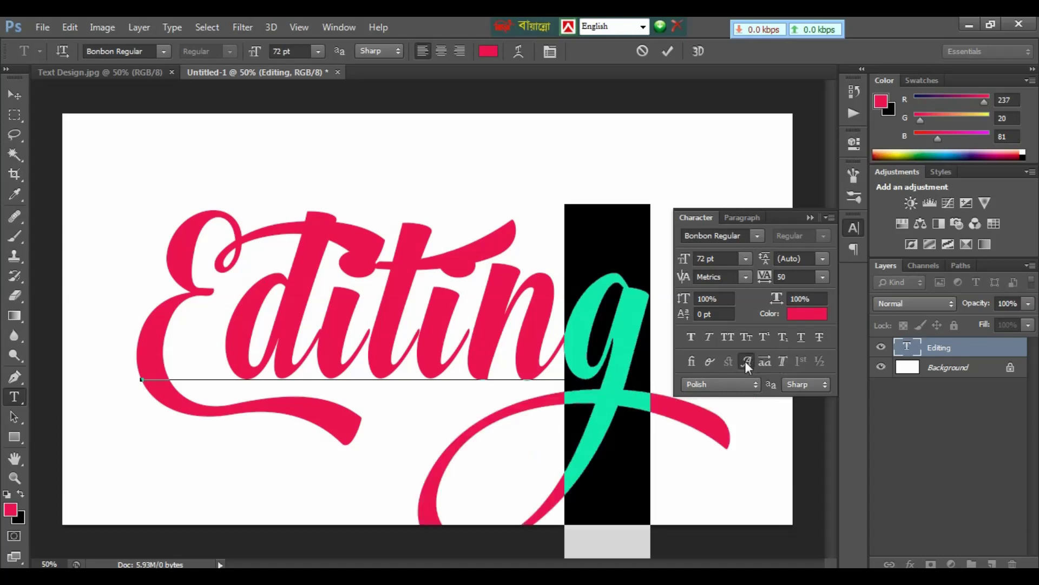
click(763, 361)
click(761, 359)
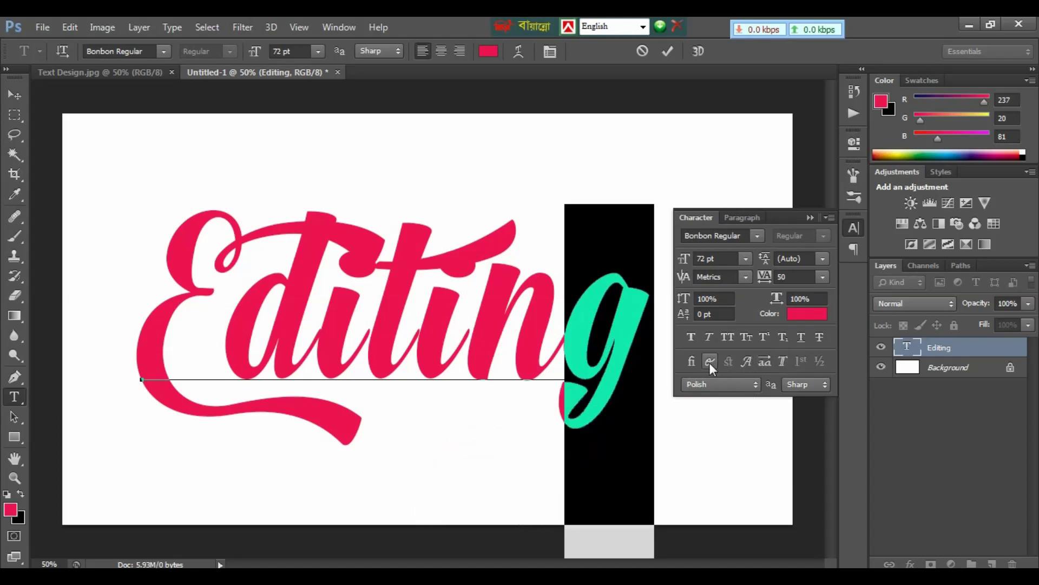
click(709, 362)
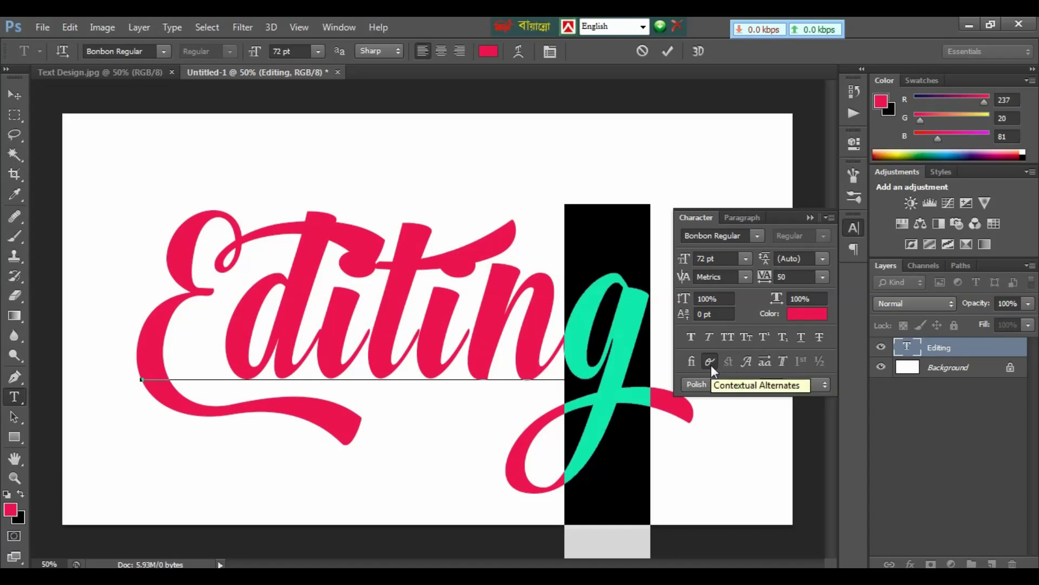
click(709, 362)
click(746, 361)
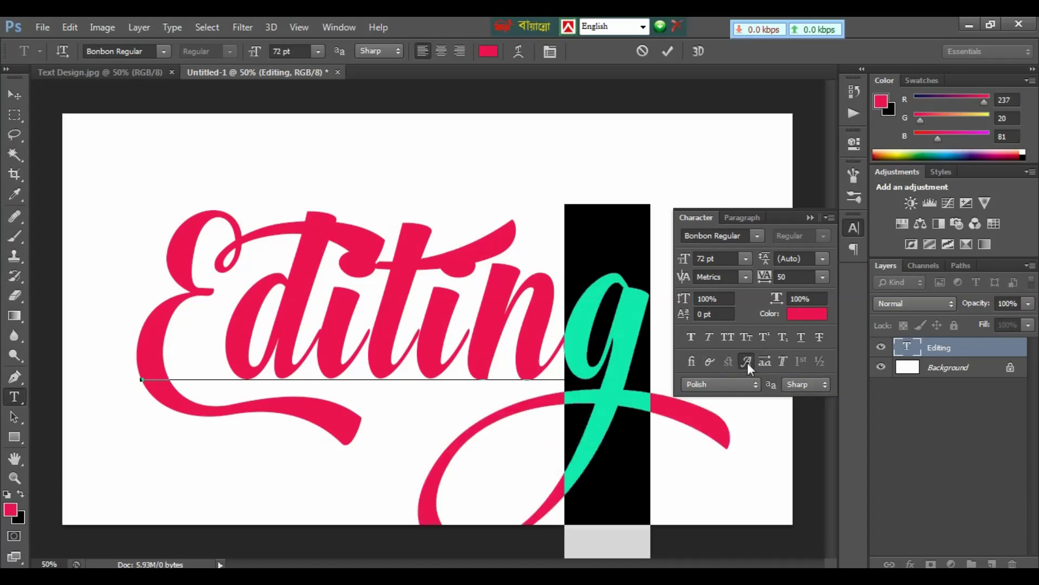
Step: Free-transform the Editing lettering smaller so the whole word and its swashes fit the canvas
click(811, 217)
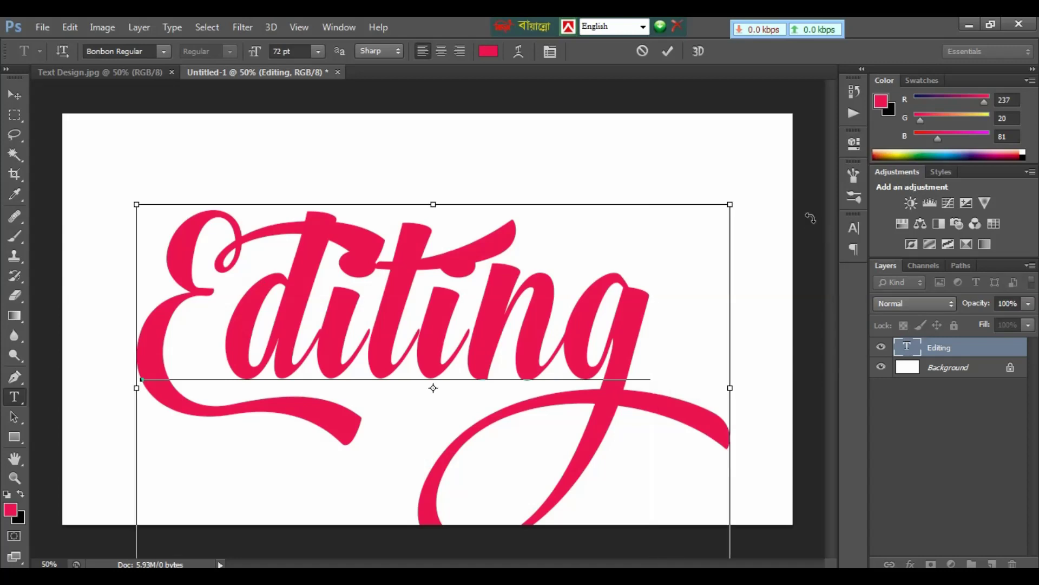
key(ctrl+minus)
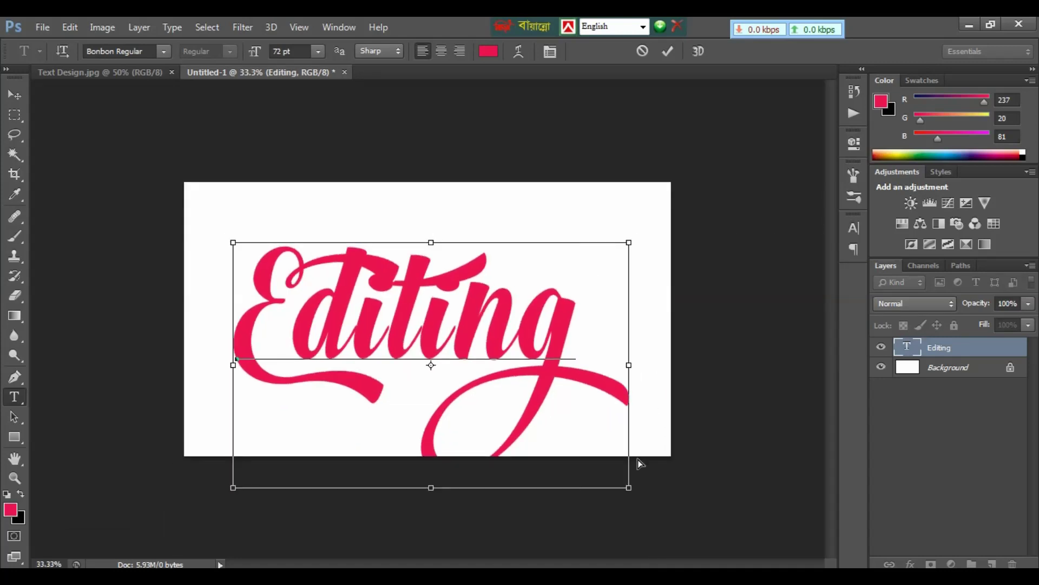
drag(627, 483, 614, 444)
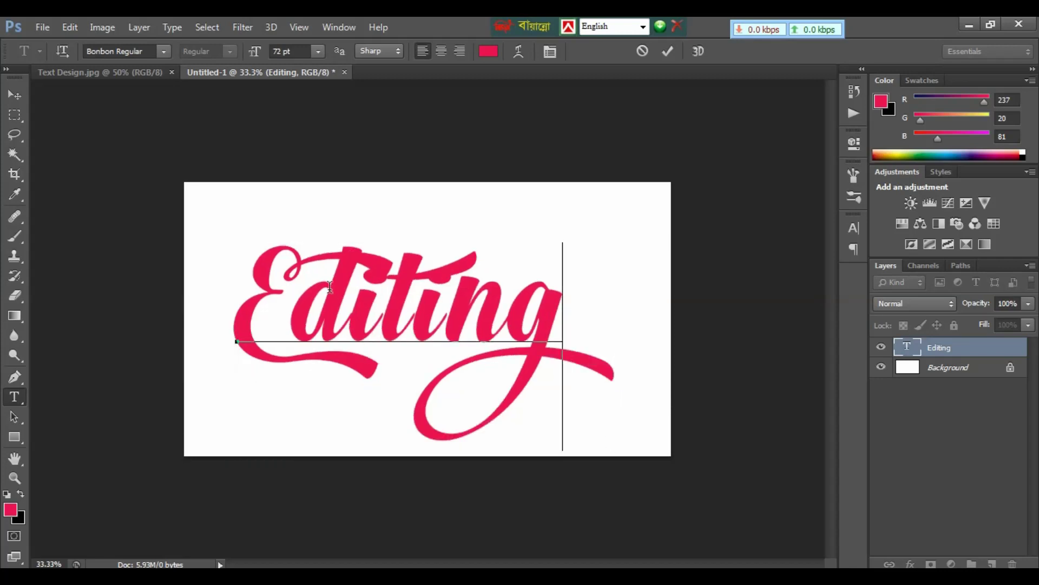
click(14, 97)
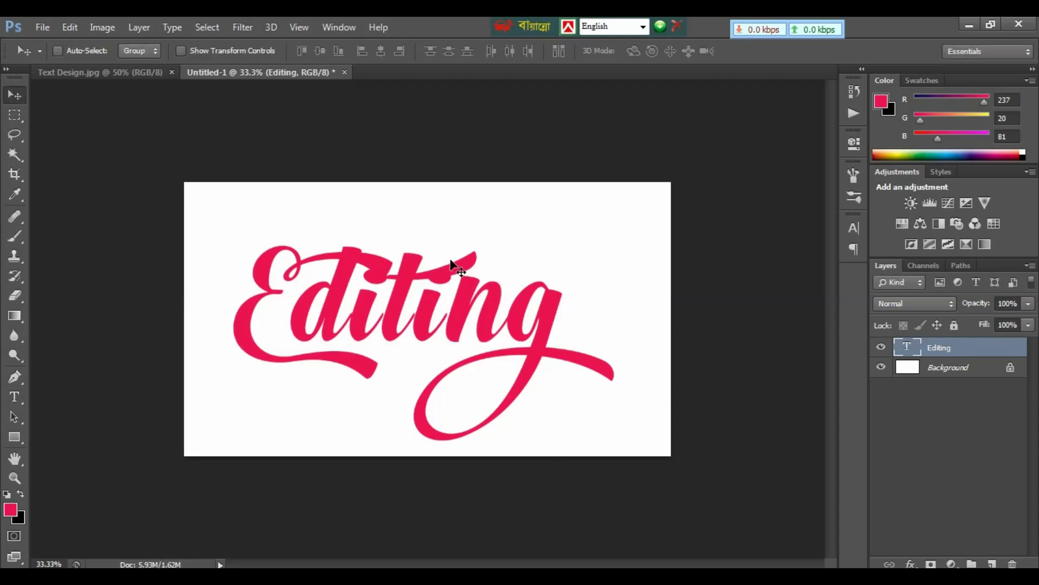
key(ctrl+plus)
key(ctrl+plus)
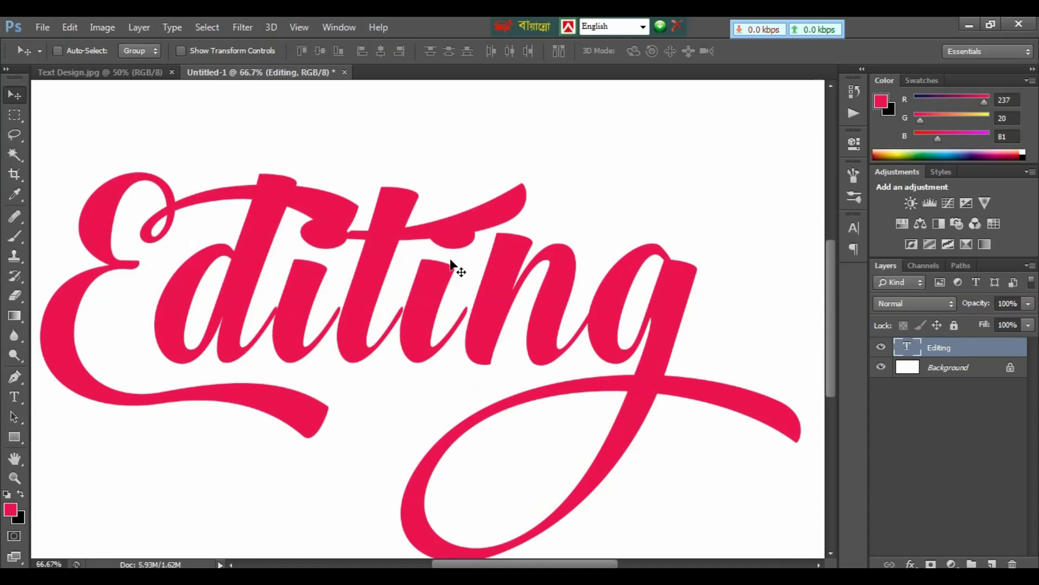
key(ctrl+minus)
key(ctrl+minus)
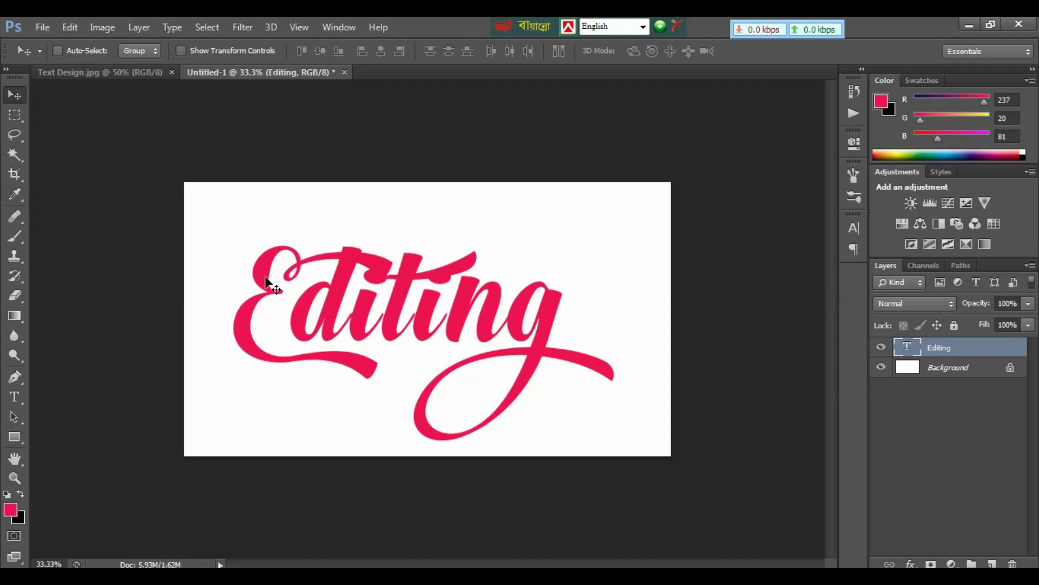
Step: Enlarge the capital E of Editing to 90 pt and commit the text change
click(15, 399)
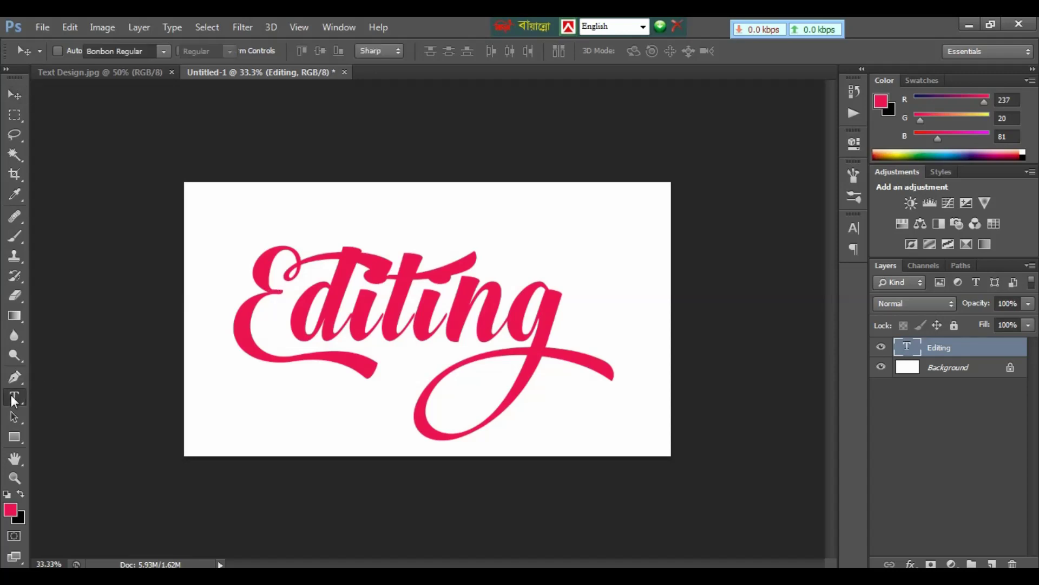
click(260, 328)
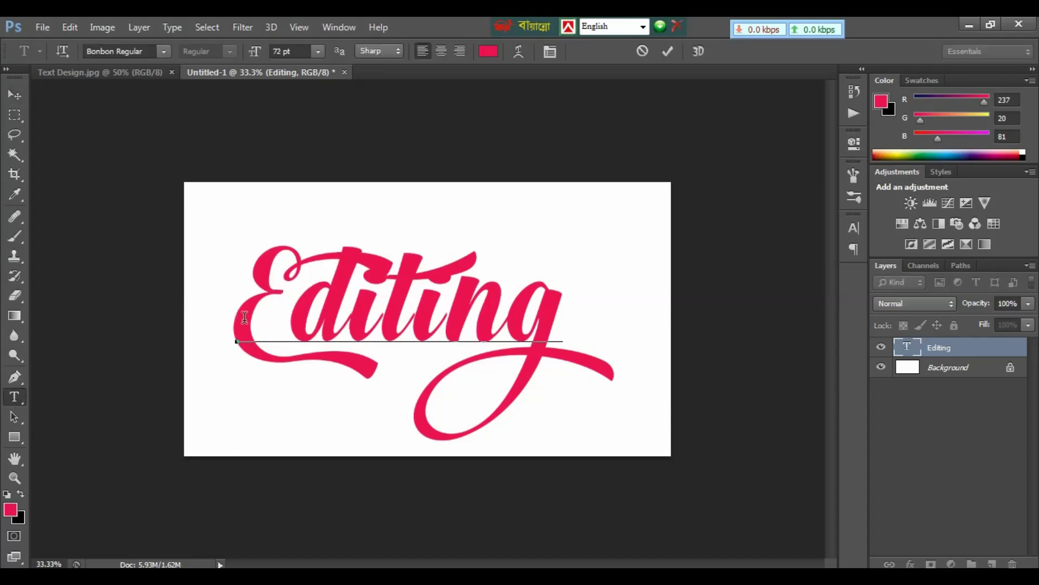
drag(236, 313, 276, 312)
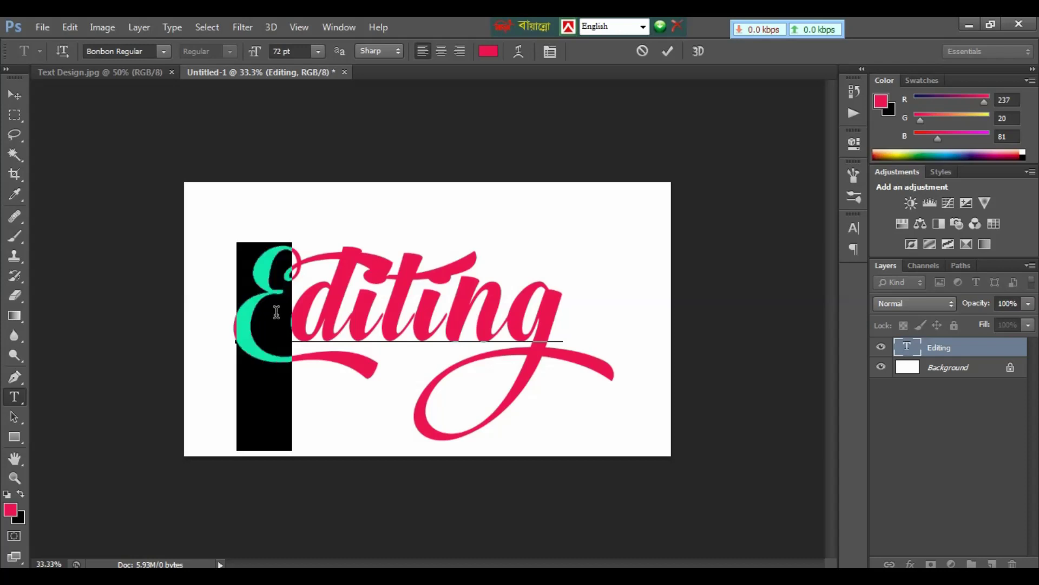
key(ctrl+t)
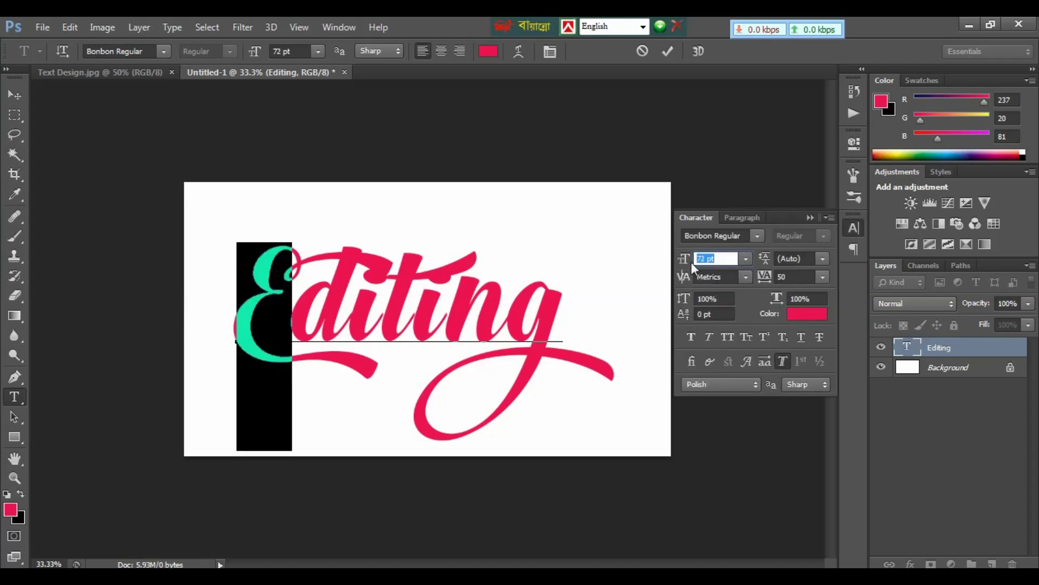
drag(691, 262, 699, 265)
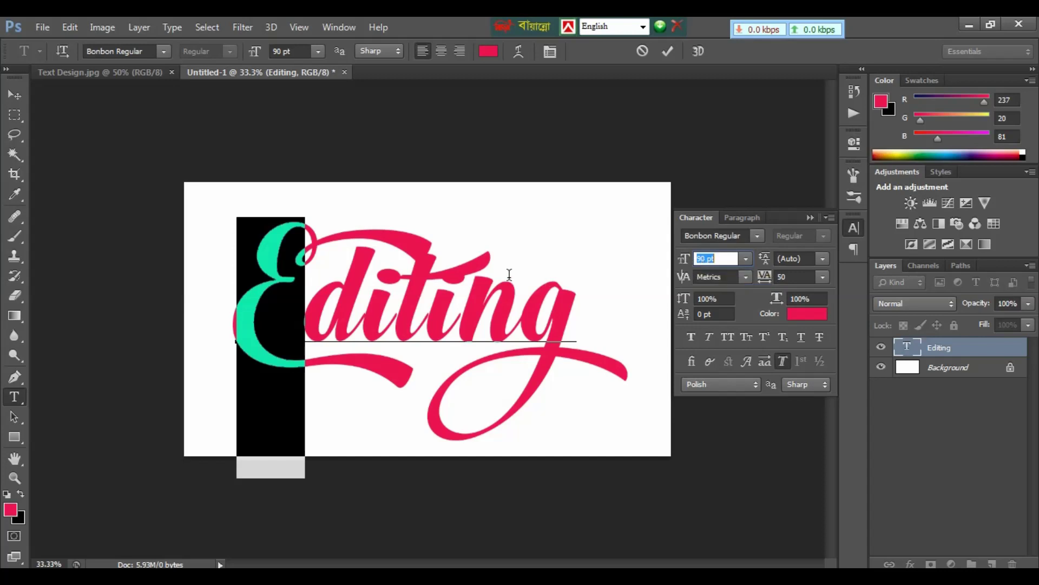
click(479, 279)
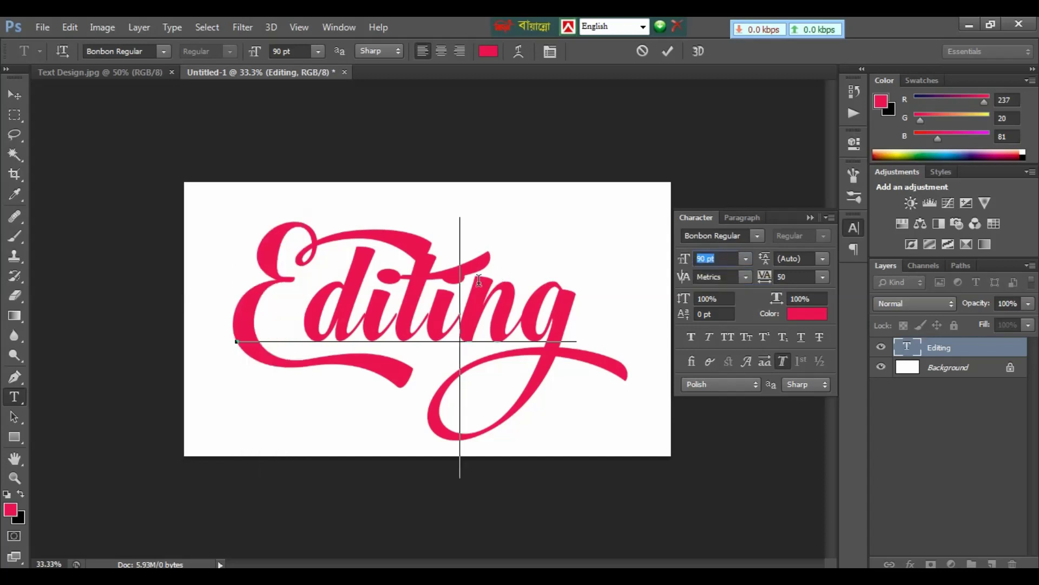
click(16, 98)
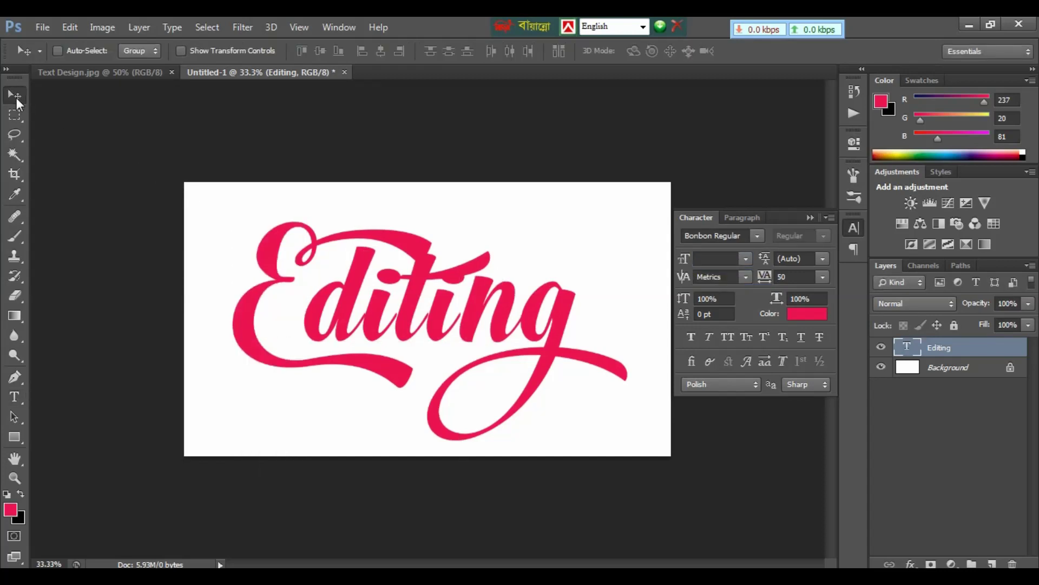
Step: Rasterize the Editing type layer into a pixel layer via its Layers panel menu
click(811, 217)
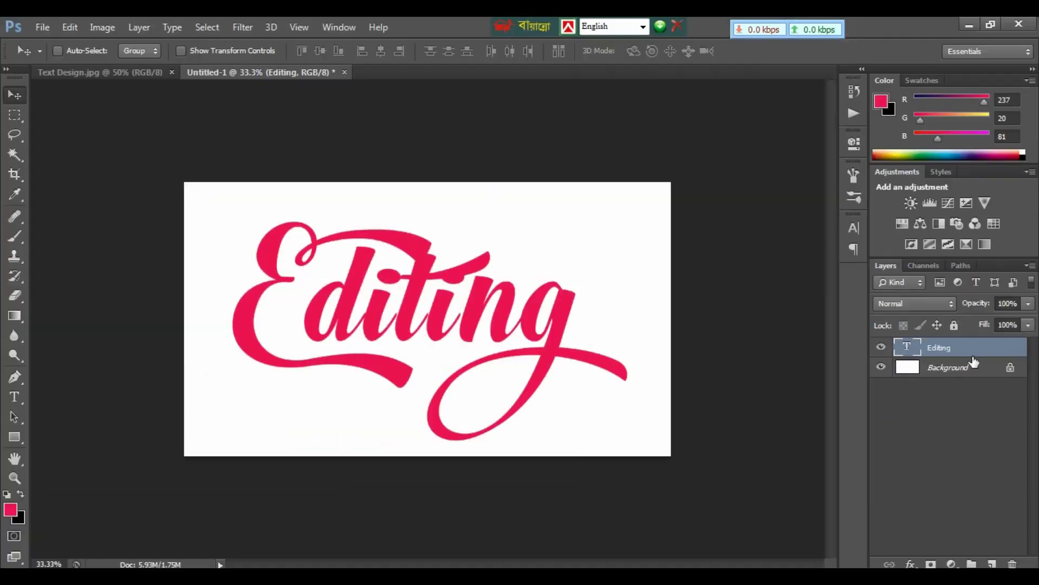
right_click(956, 351)
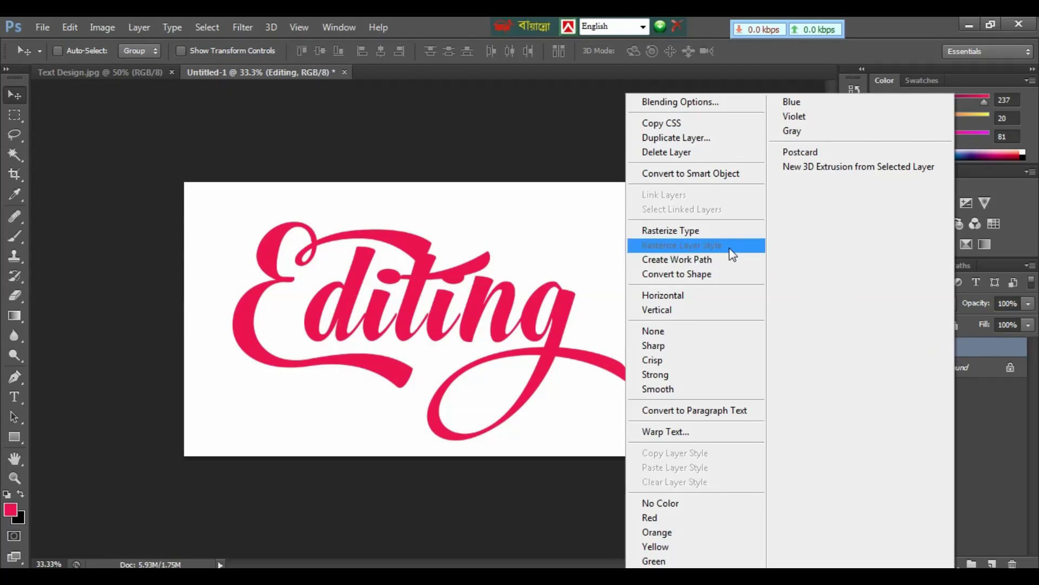
click(669, 231)
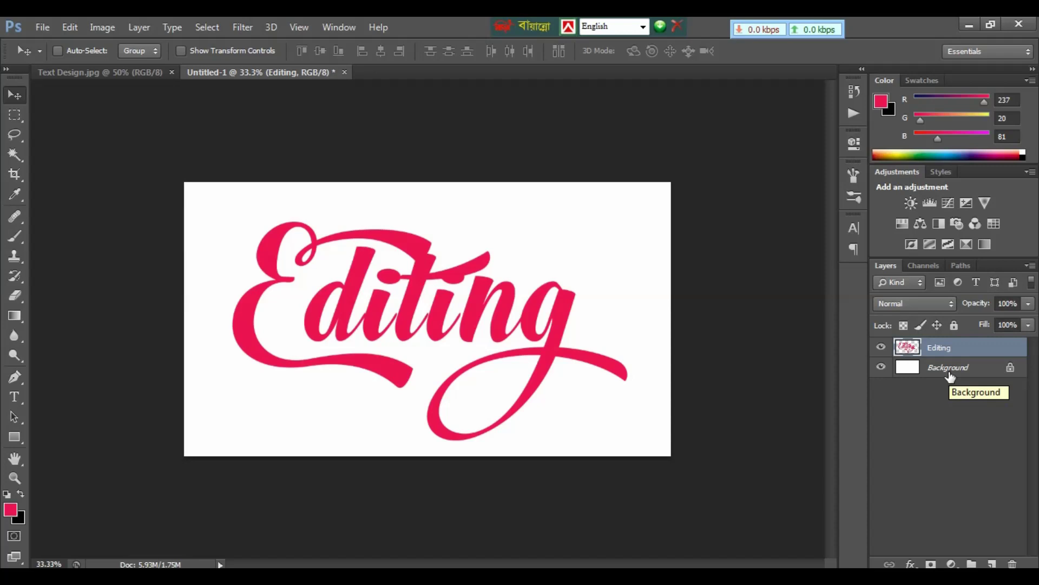
Step: Duplicate the Editing layer twice with Ctrl+J and reselect the original Editing layer
key(ctrl+j)
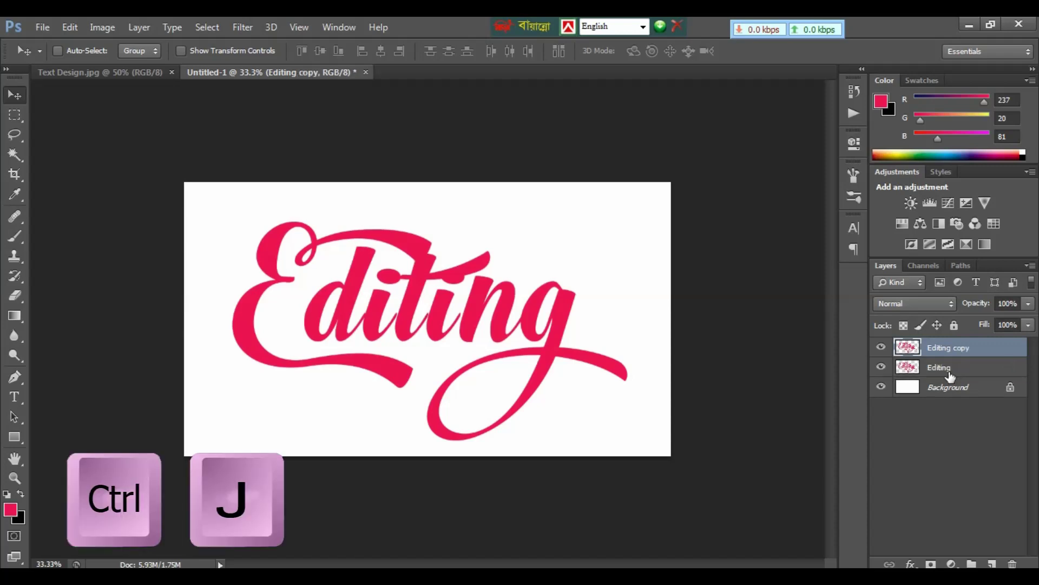
key(ctrl+j)
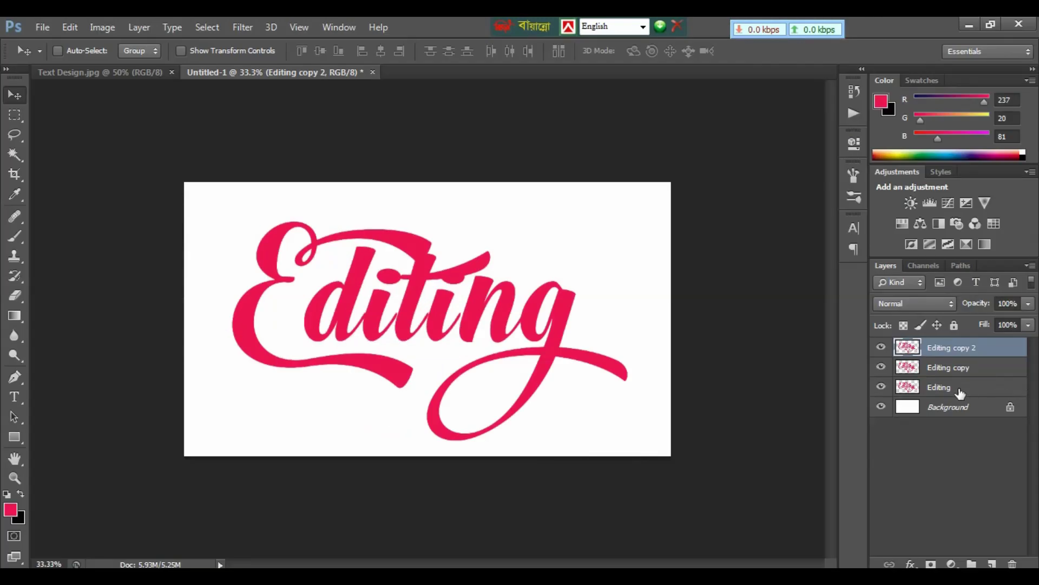
click(801, 390)
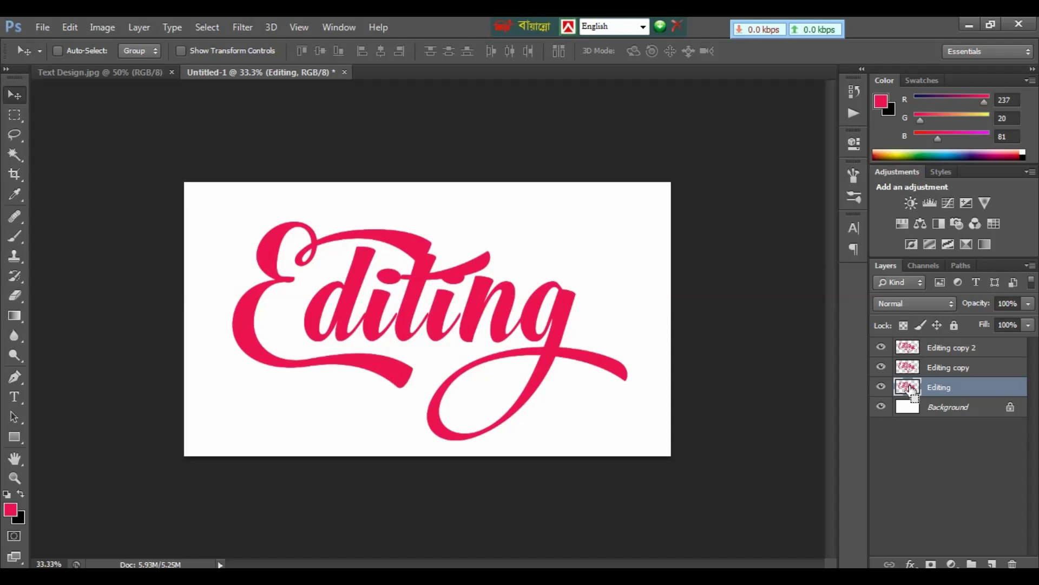
Step: Load the Editing lettering as a selection and inspect its edges close up
ctrl+click(911, 389)
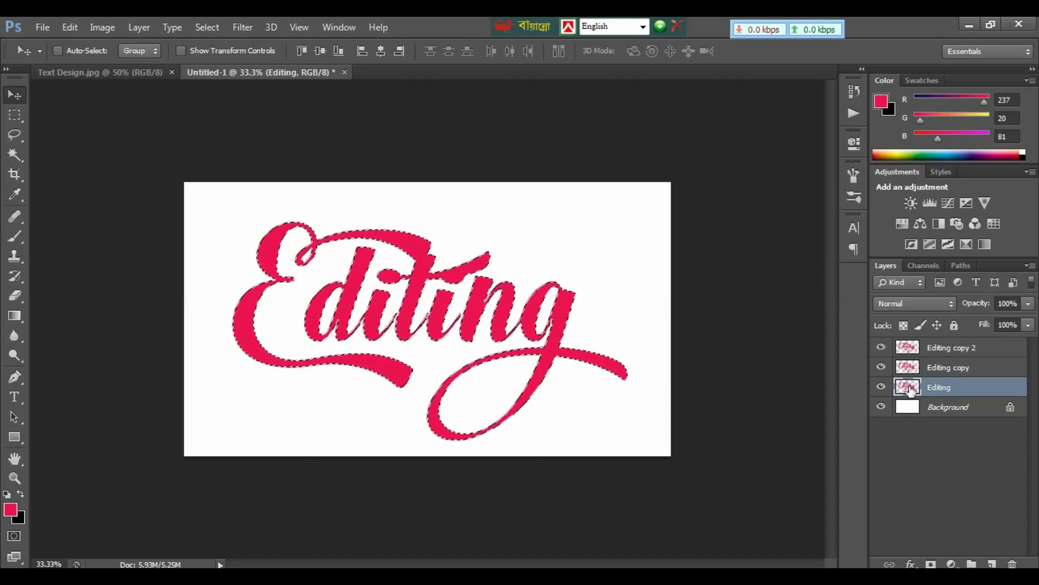
key(f)
key(f)
key(ctrl+plus)
key(ctrl+plus)
key(ctrl+plus)
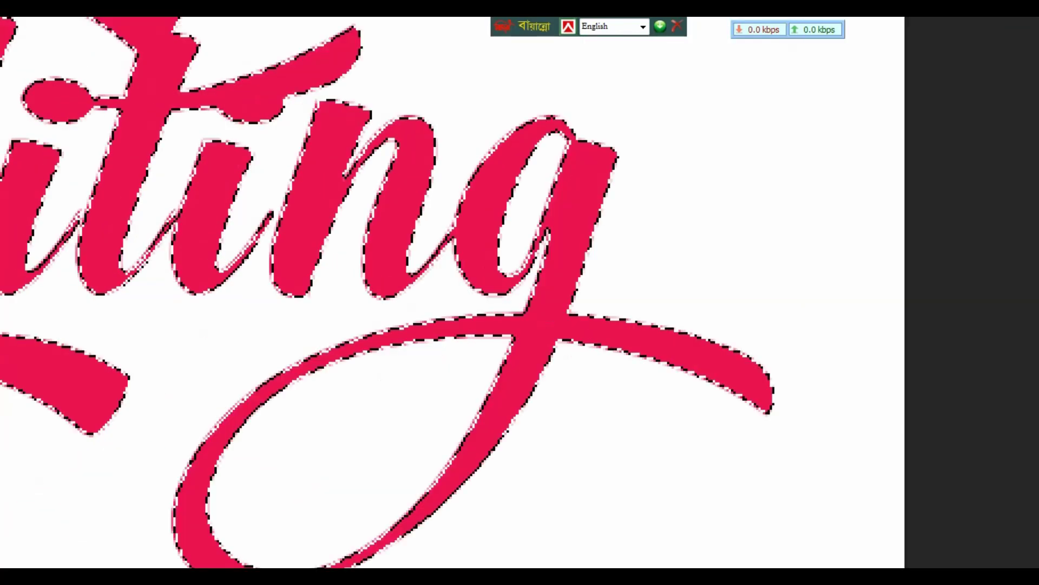
scroll(433, 292, left, 2)
scroll(434, 292, up, 1)
key(f)
key(ctrl+0)
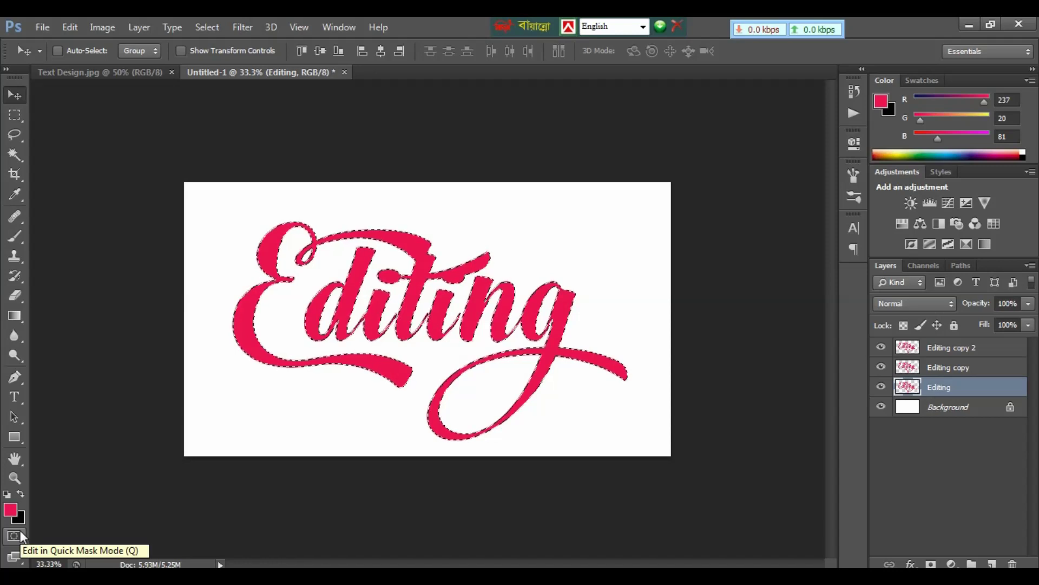
Step: Fill the selection with black and toggle both copies' visibility to confirm it
key(ctrl+BackSpace)
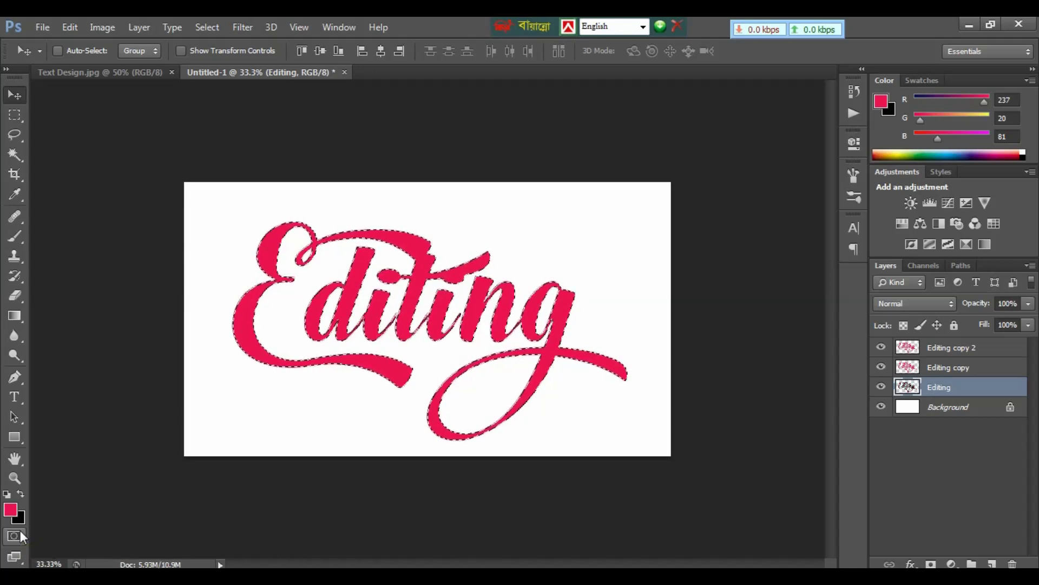
click(882, 367)
click(881, 349)
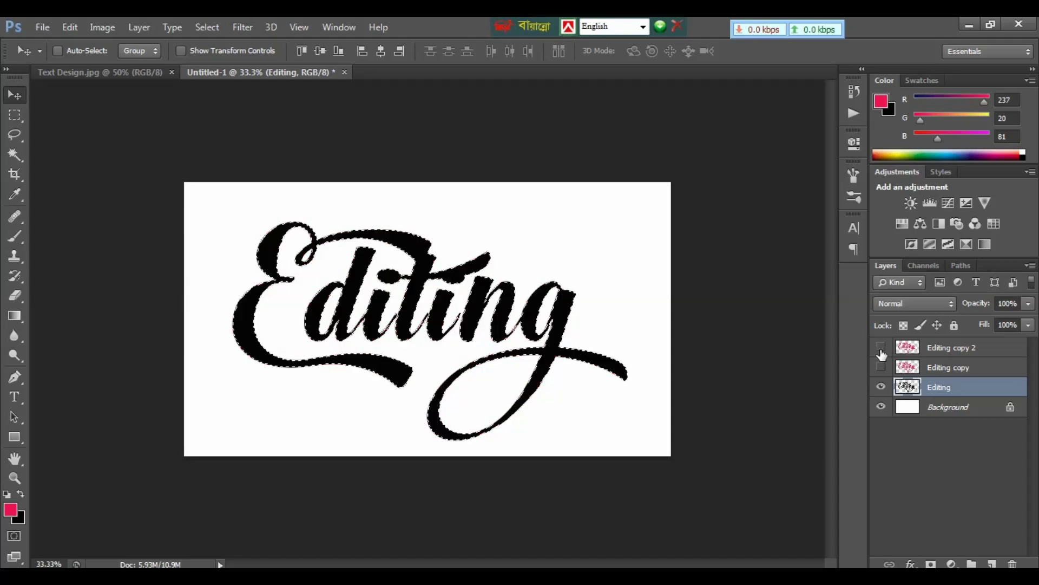
click(881, 349)
click(881, 367)
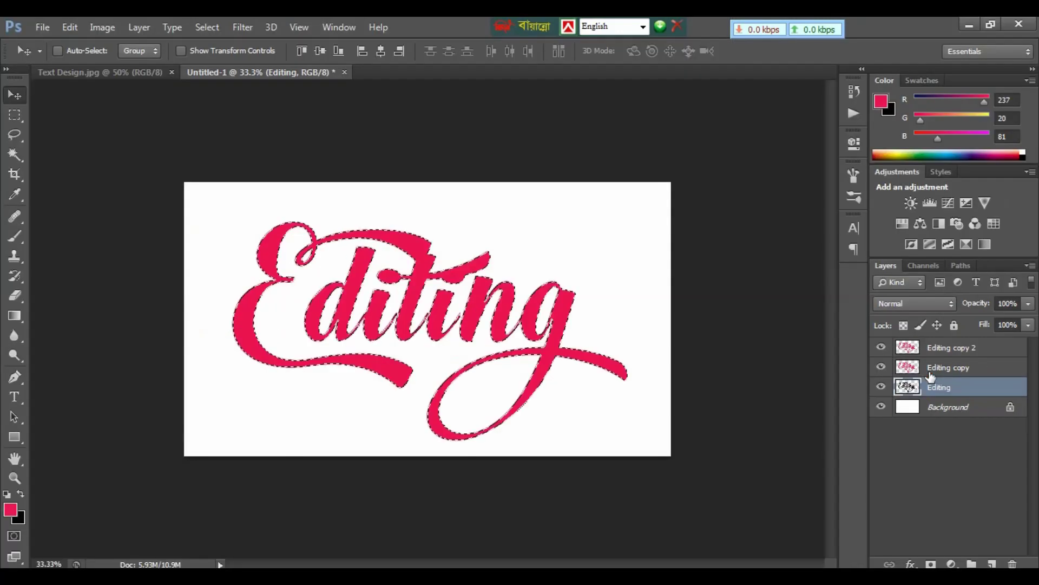
Step: Load the Editing copy lettering as a fresh selection
click(924, 374)
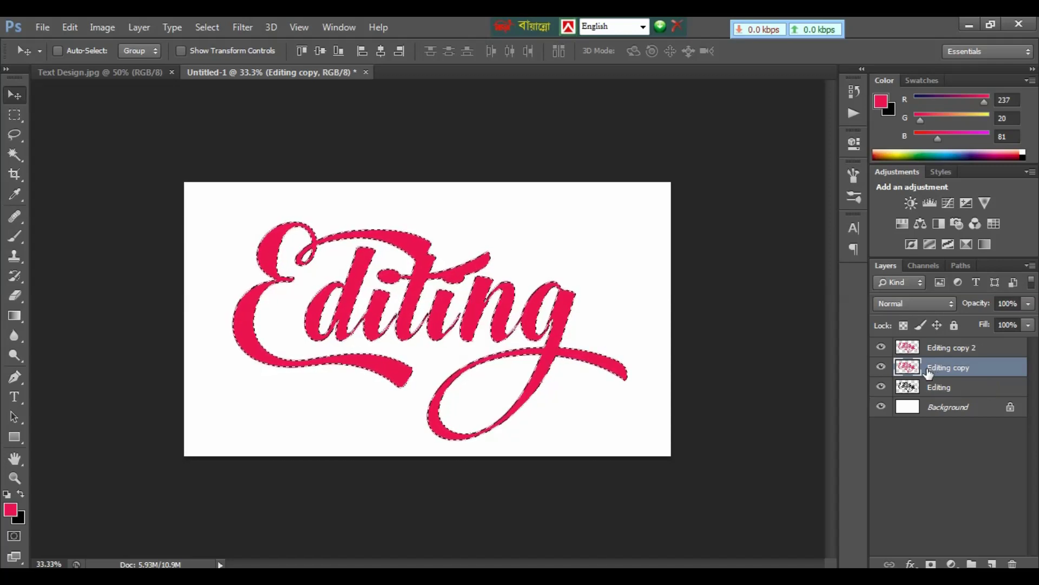
key(ctrl+d)
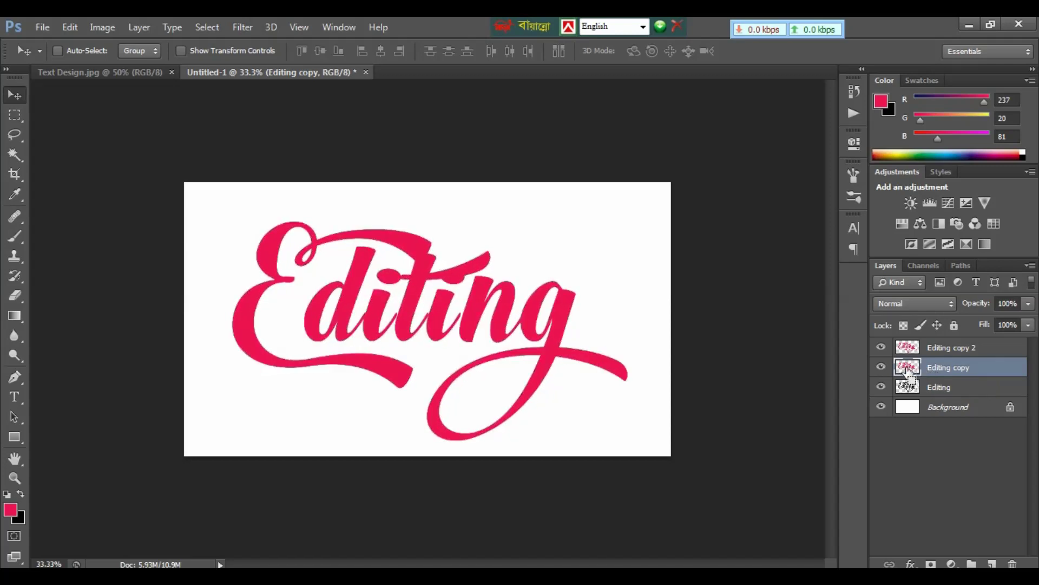
ctrl+click(908, 370)
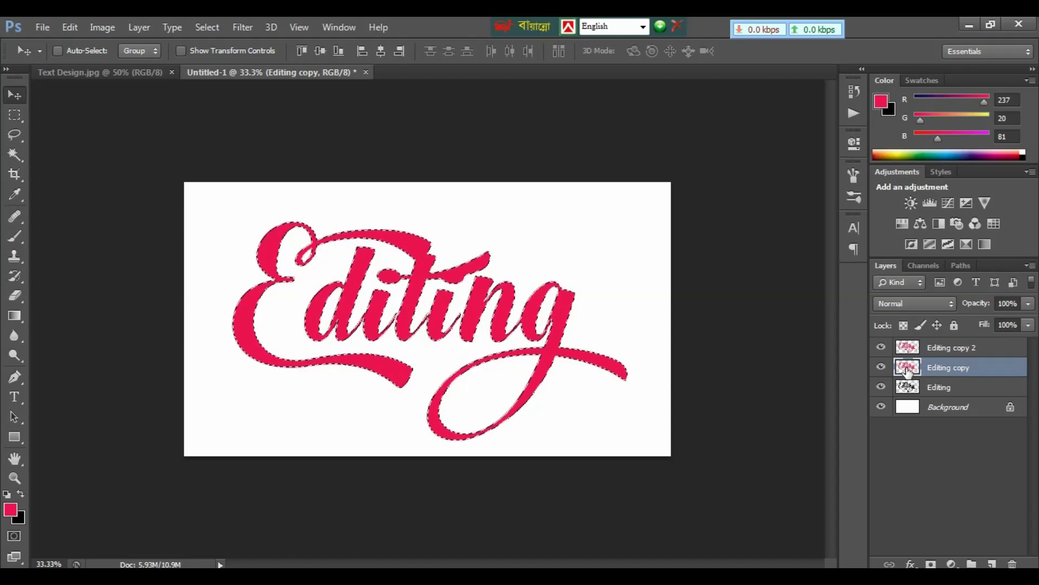
key(ctrl+plus)
key(ctrl+plus)
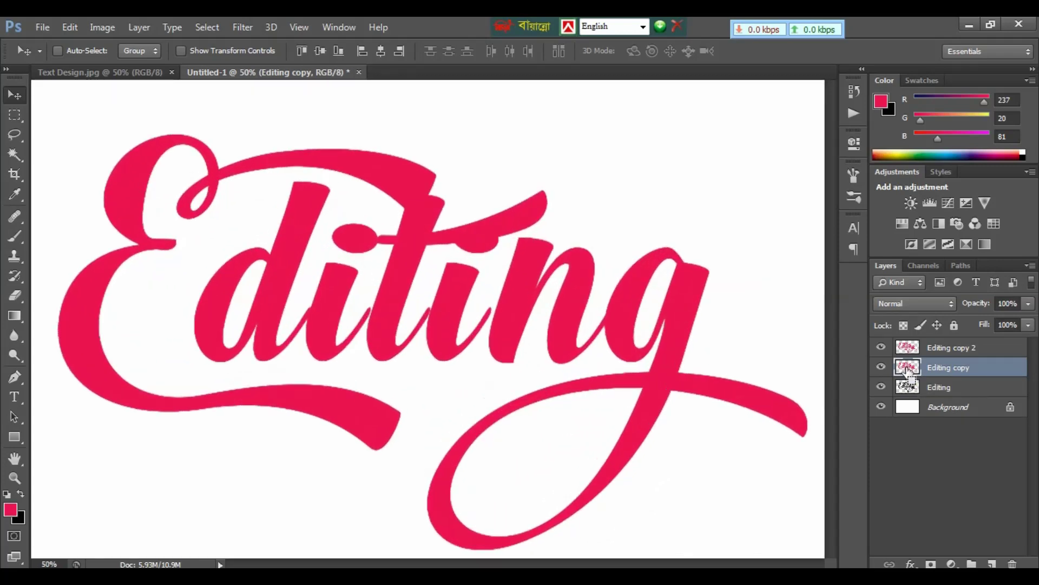
key(ctrl+minus)
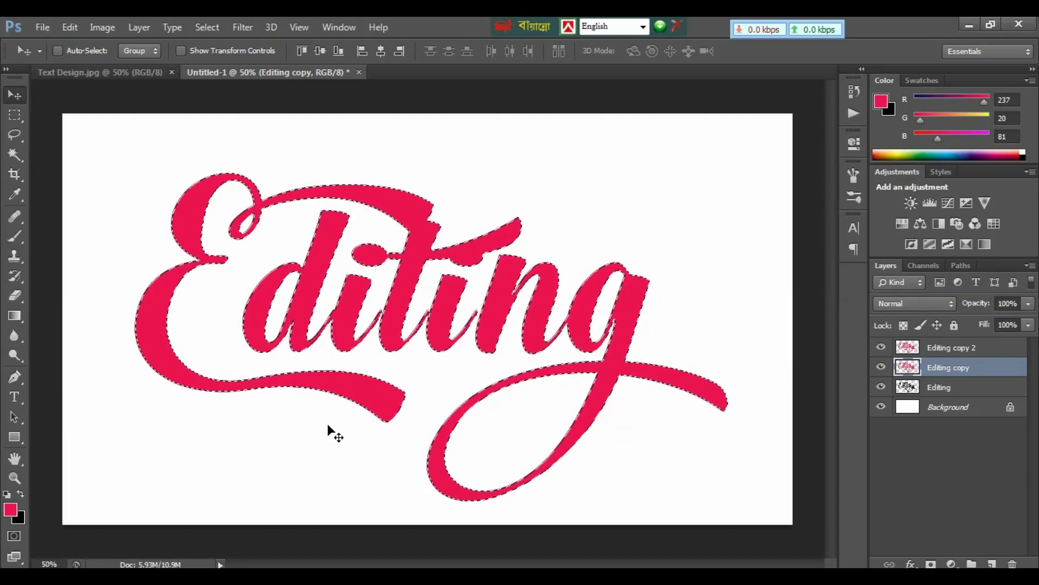
Step: Fill the selection with dark red c00808 as the background colour, then deselect
click(21, 515)
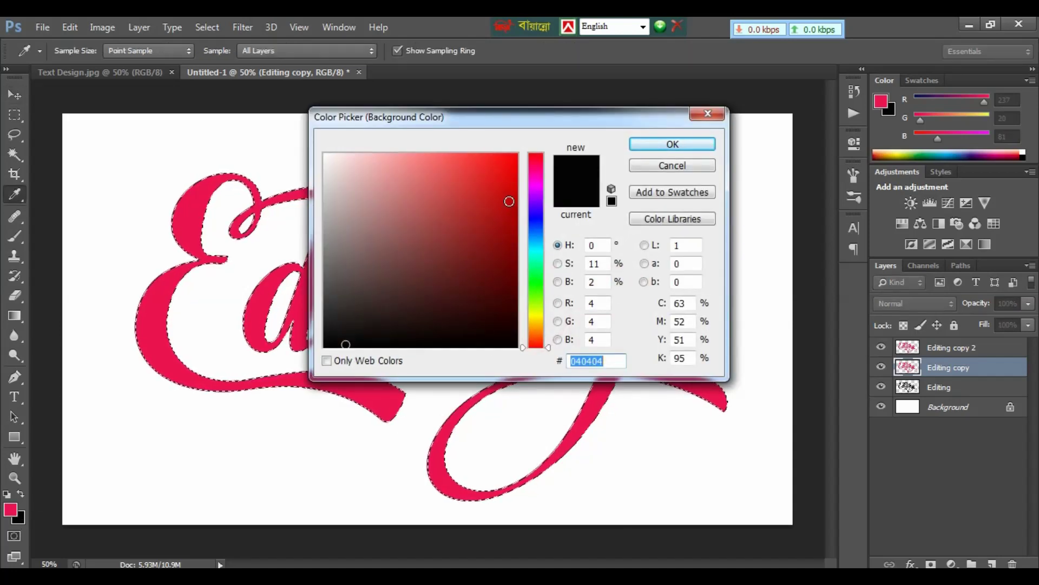
click(509, 202)
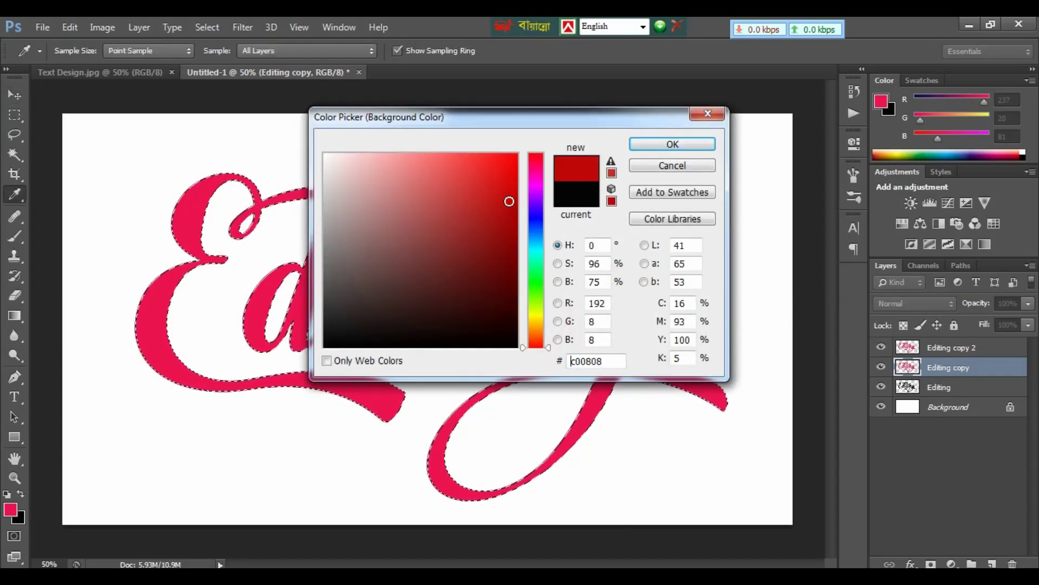
click(678, 144)
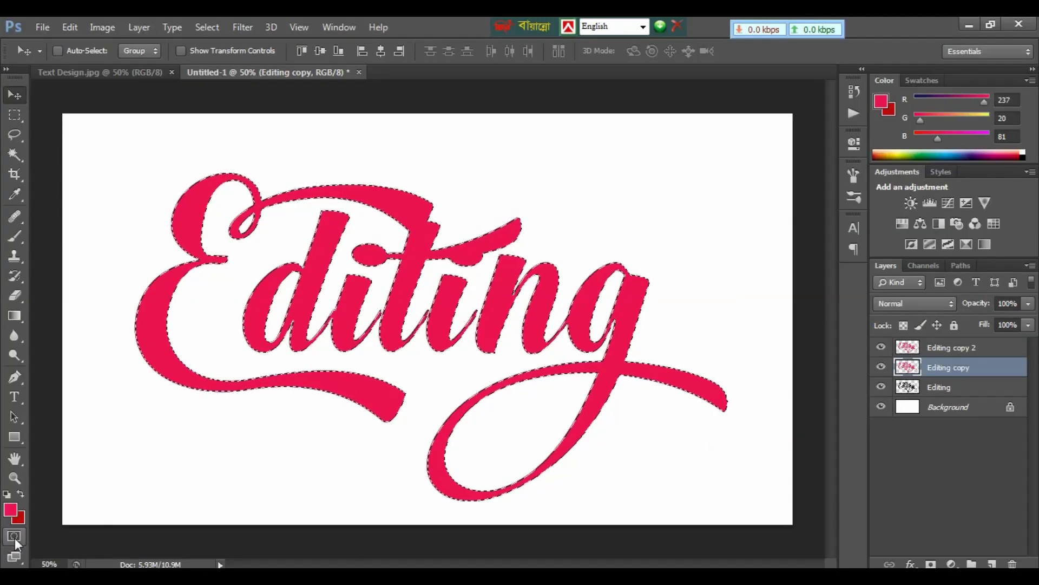
click(15, 537)
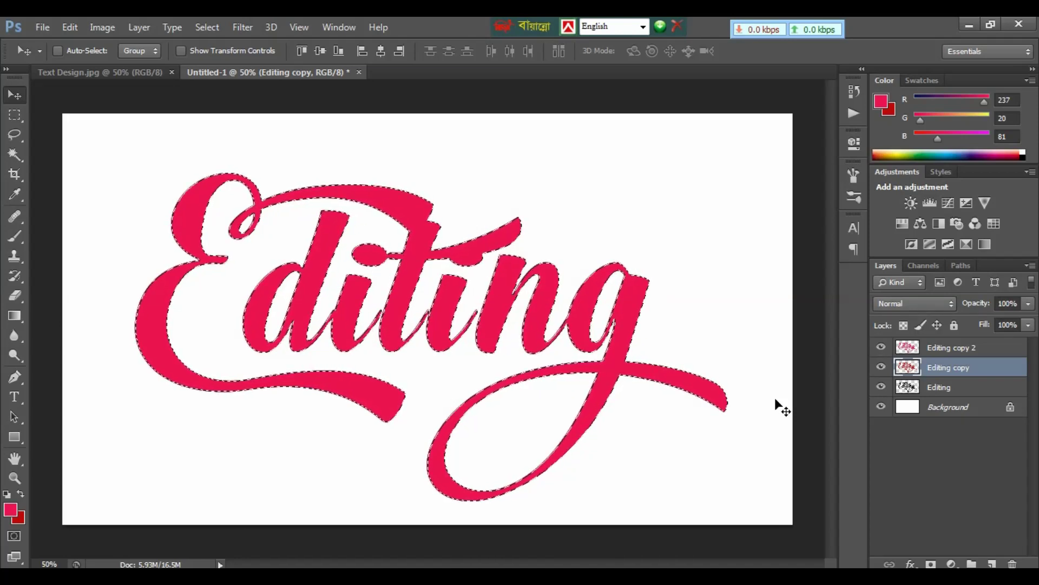
key(ctrl+d)
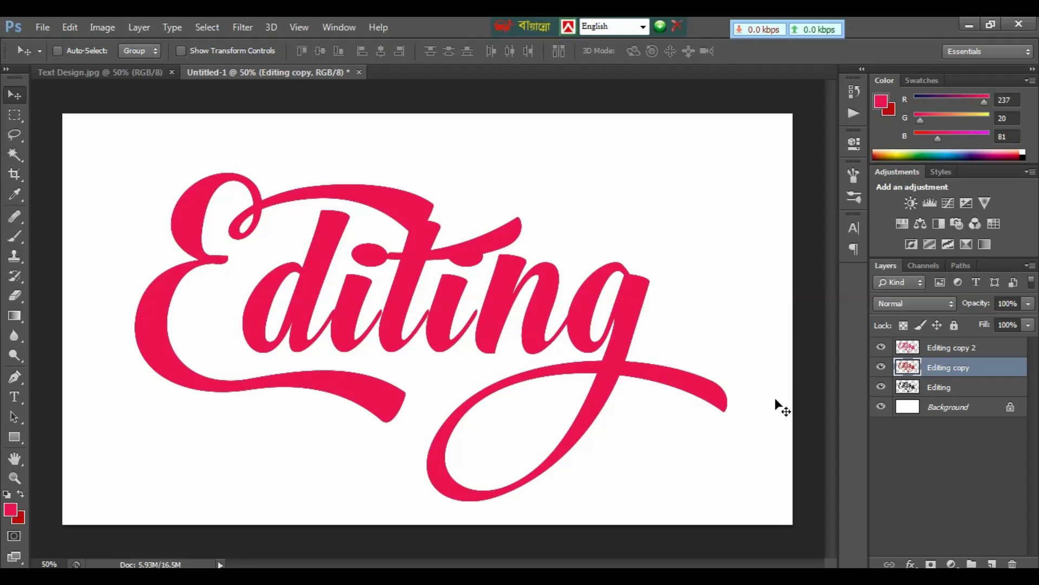
Step: Nudge the Editing copy 2 layer up twice and left once with the arrow keys
click(937, 353)
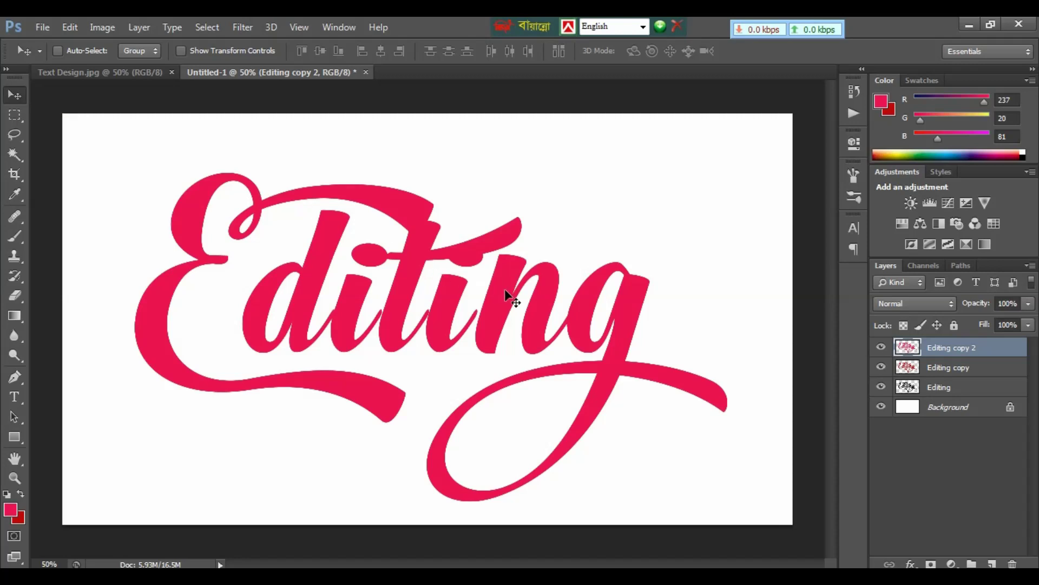
key(Up)
key(Up)
key(Up)
key(Up)
key(Up)
key(Up)
key(Up)
key(Up)
key(Up)
key(Up)
key(Up)
key(Up)
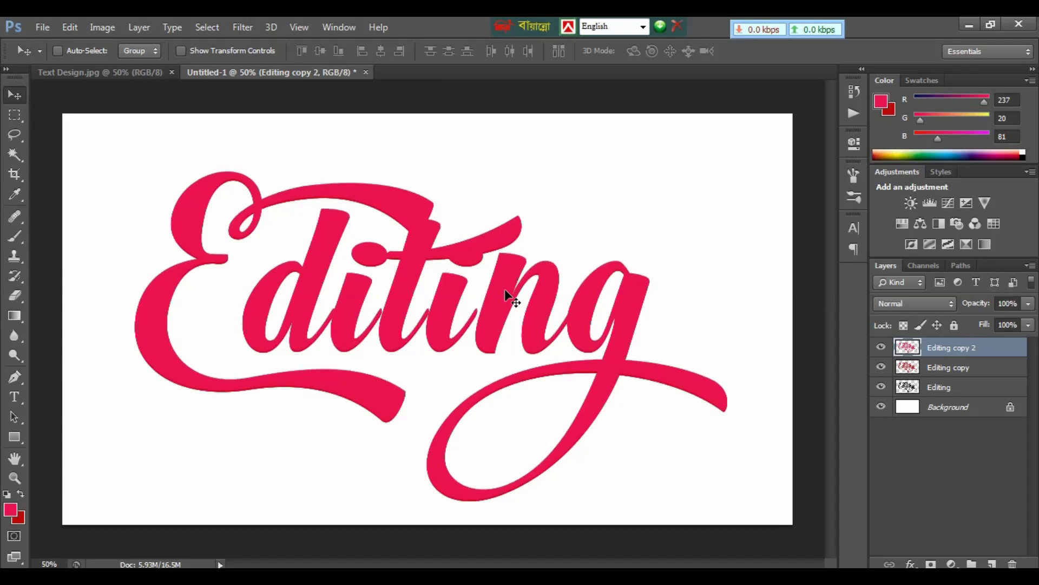
key(Up)
key(Up)
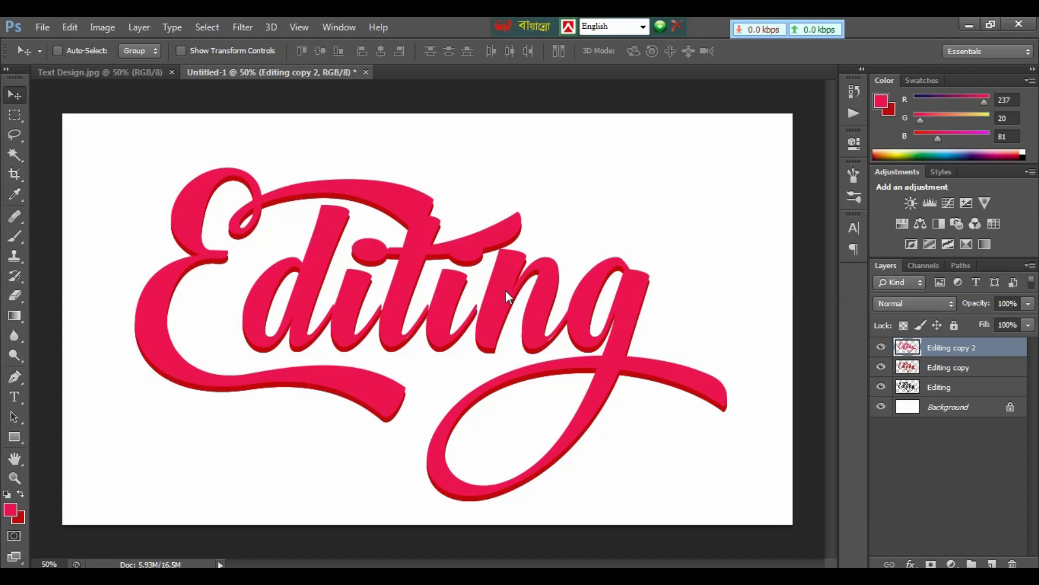
key(Left)
key(Left)
key(Left)
key(Left)
key(Left)
key(Left)
key(Left)
key(Left)
key(Left)
key(Left)
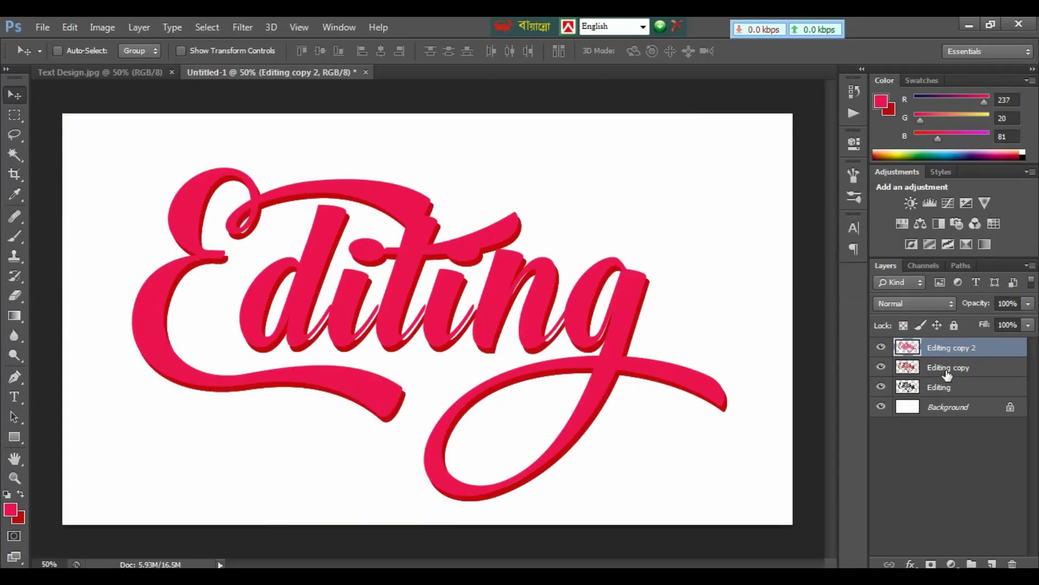
Step: Fill the Editing copy layer near-black for the shadow and check its edges zoomed in
click(948, 370)
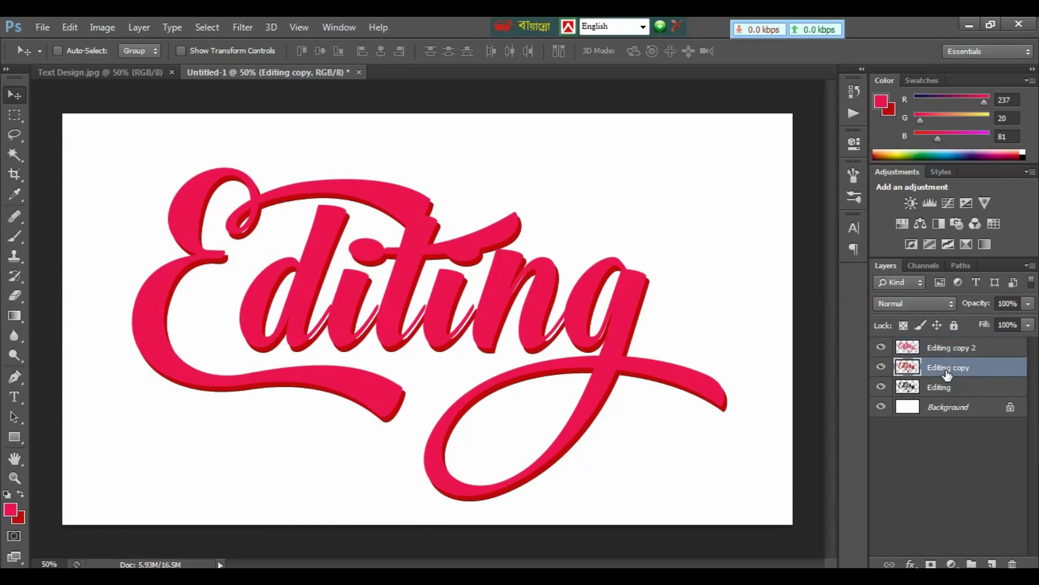
key(ctrl+shift+BackSpace)
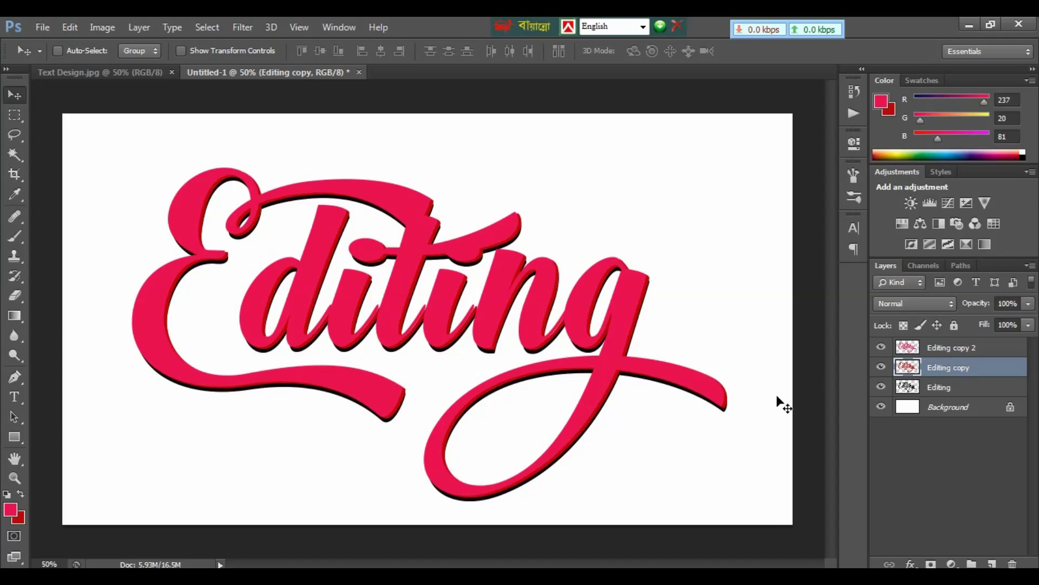
key(ctrl+plus)
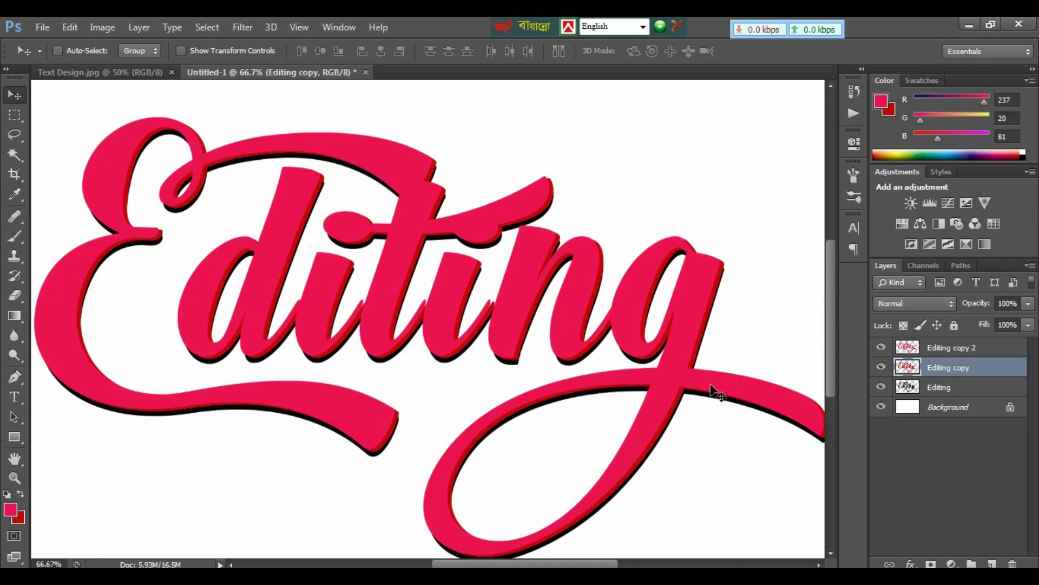
key(ctrl+minus)
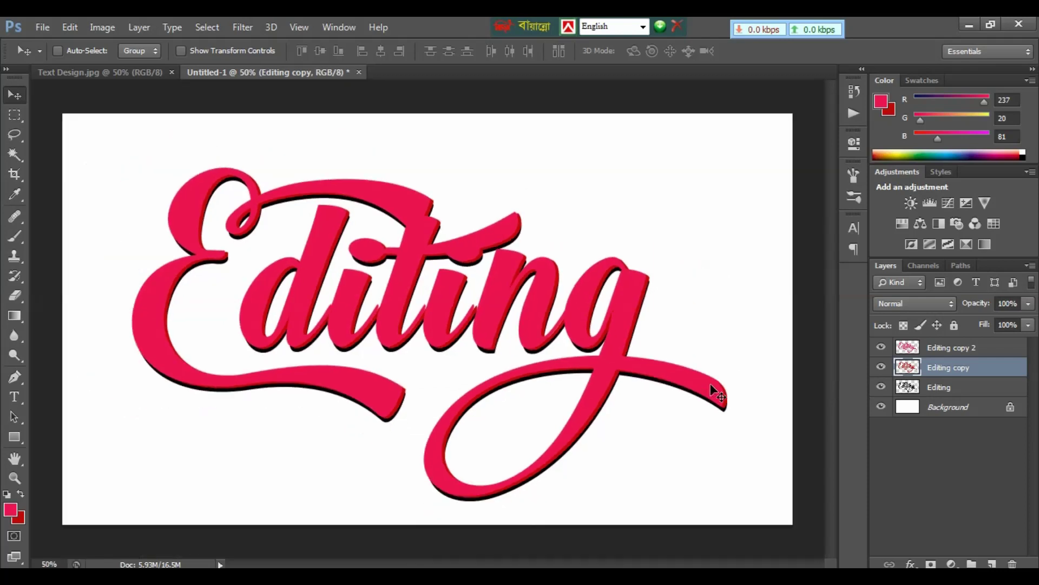
click(962, 355)
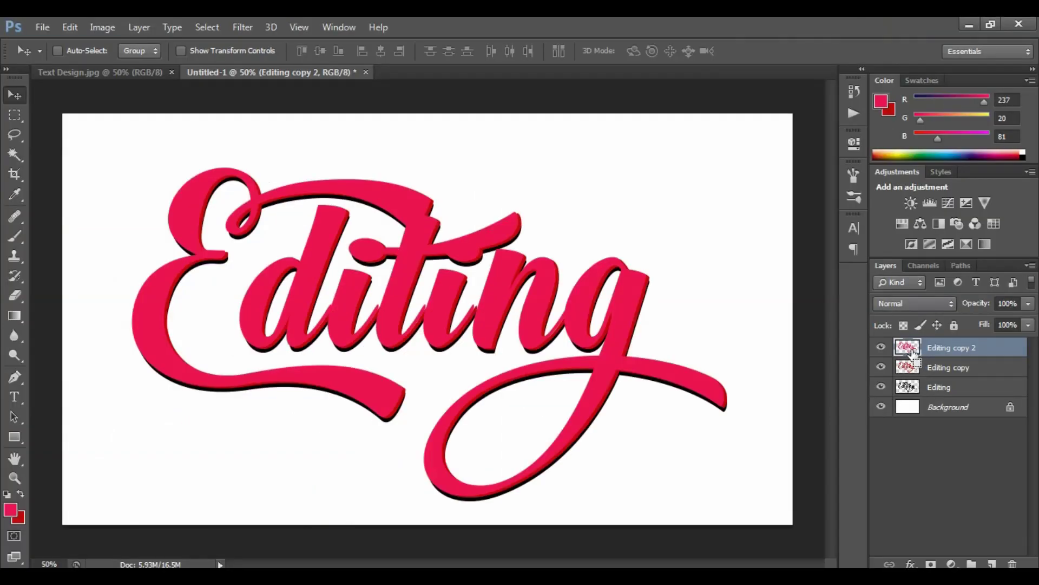
Step: Load the top lettering as a selection and pick the Foreground to Background gradient preset
ctrl+click(913, 350)
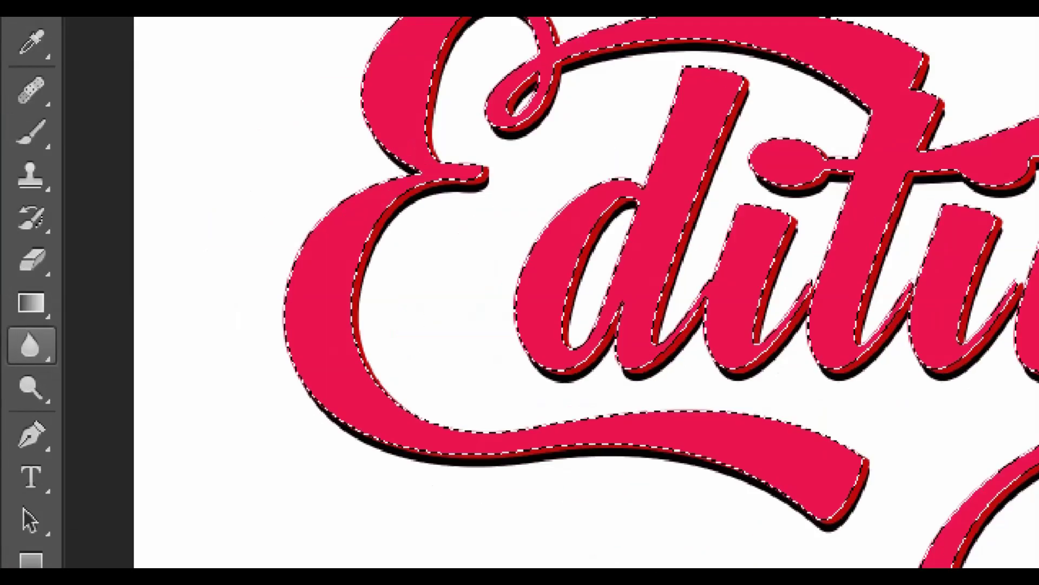
click(17, 333)
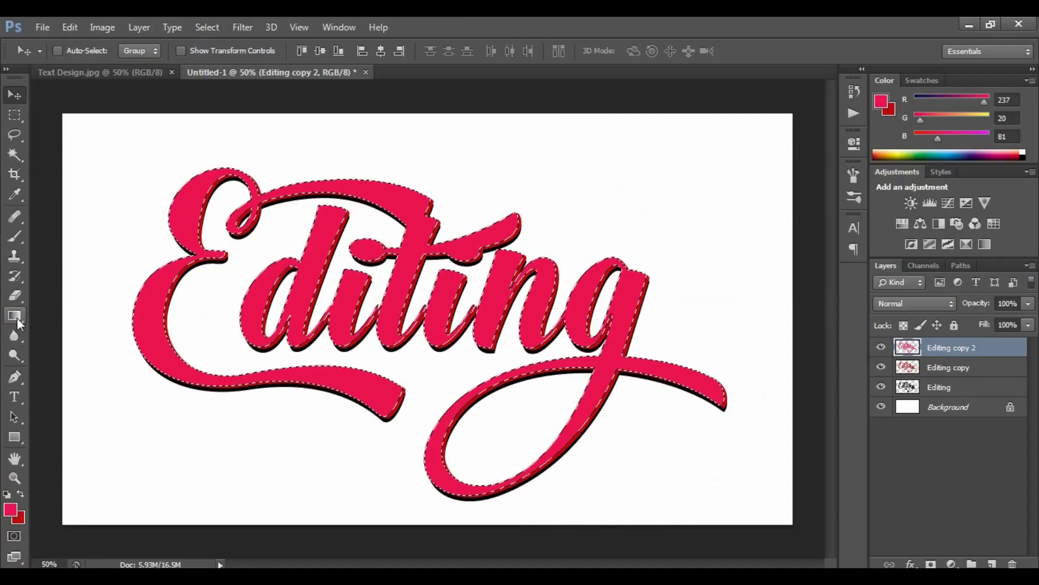
click(43, 295)
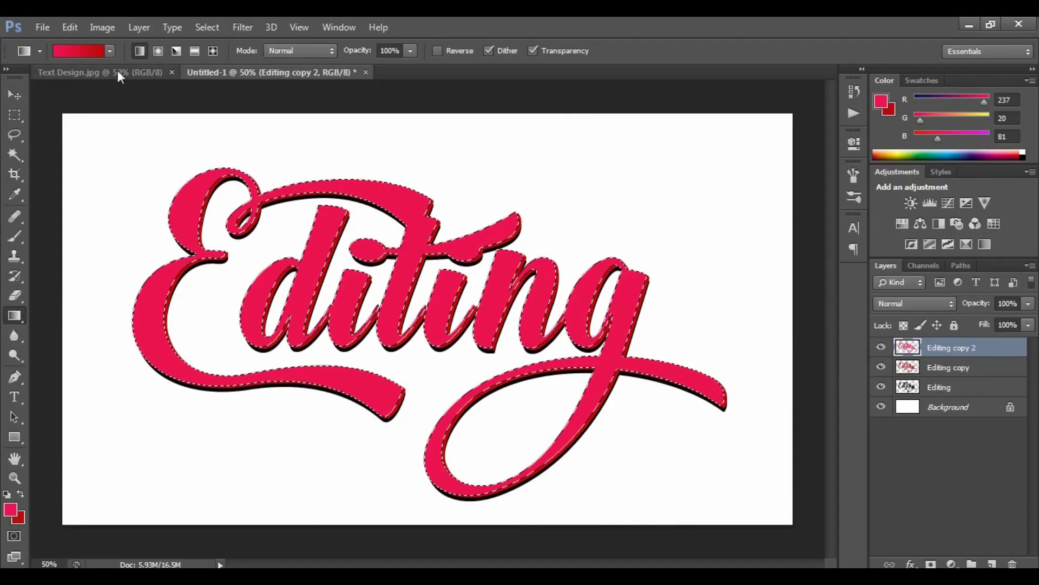
click(109, 54)
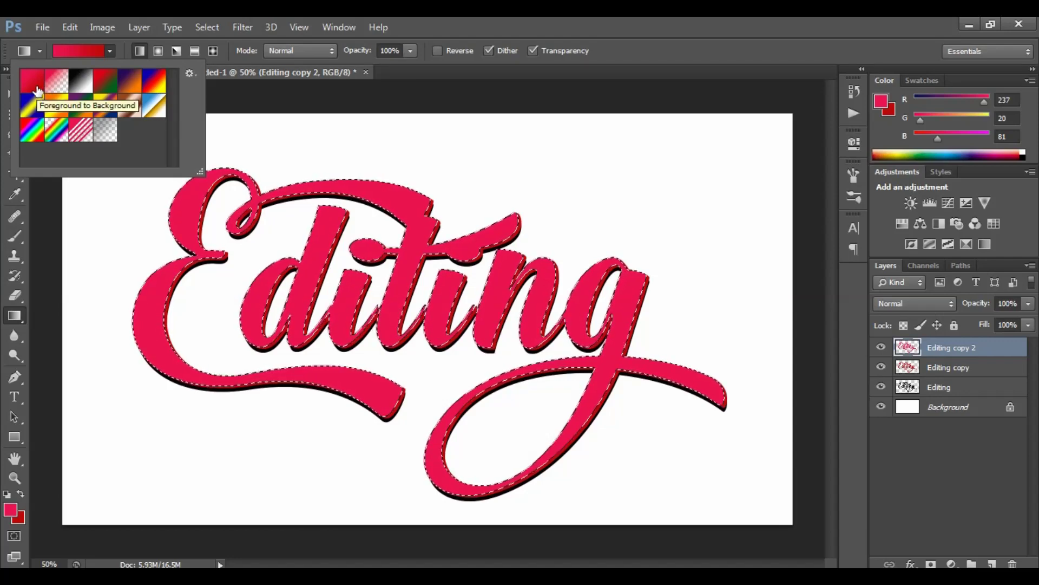
click(468, 24)
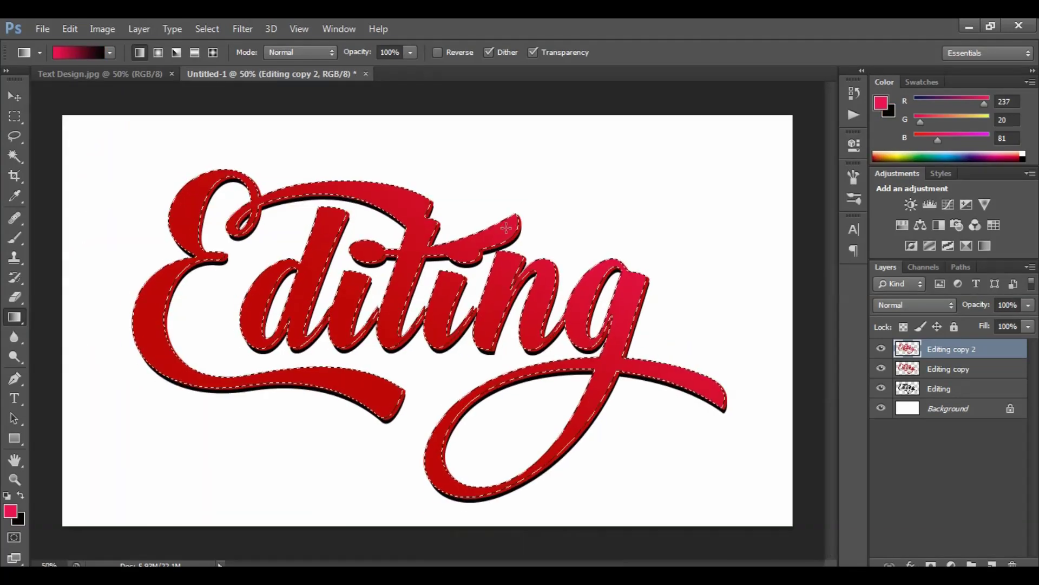
Step: Drag a crimson-to-black gradient from upper right to lower left across the lettering, then deselect
drag(310, 154, 382, 251)
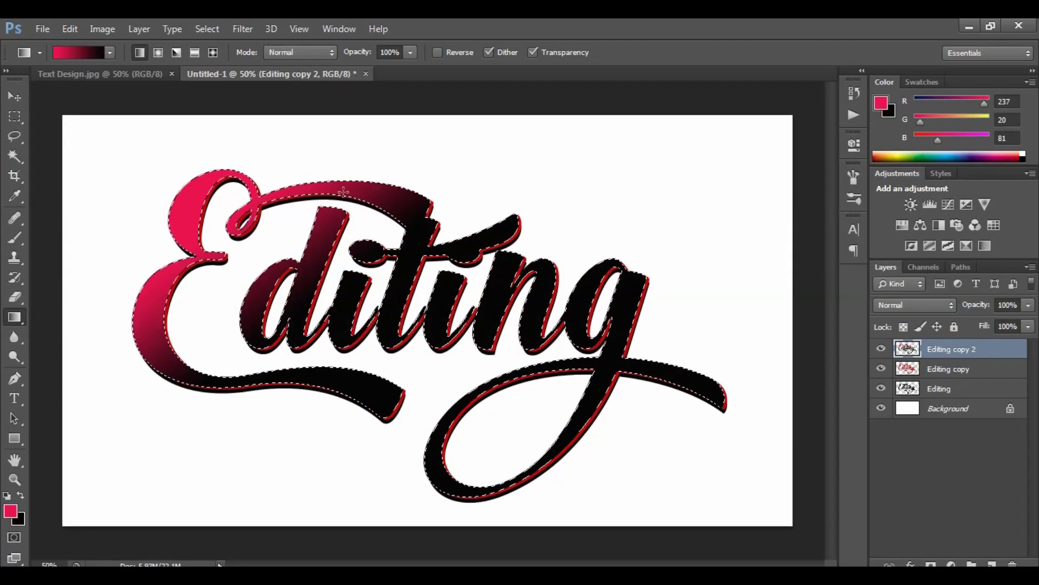
drag(481, 209, 371, 162)
key(ctrl+alt+z)
key(ctrl+alt+z)
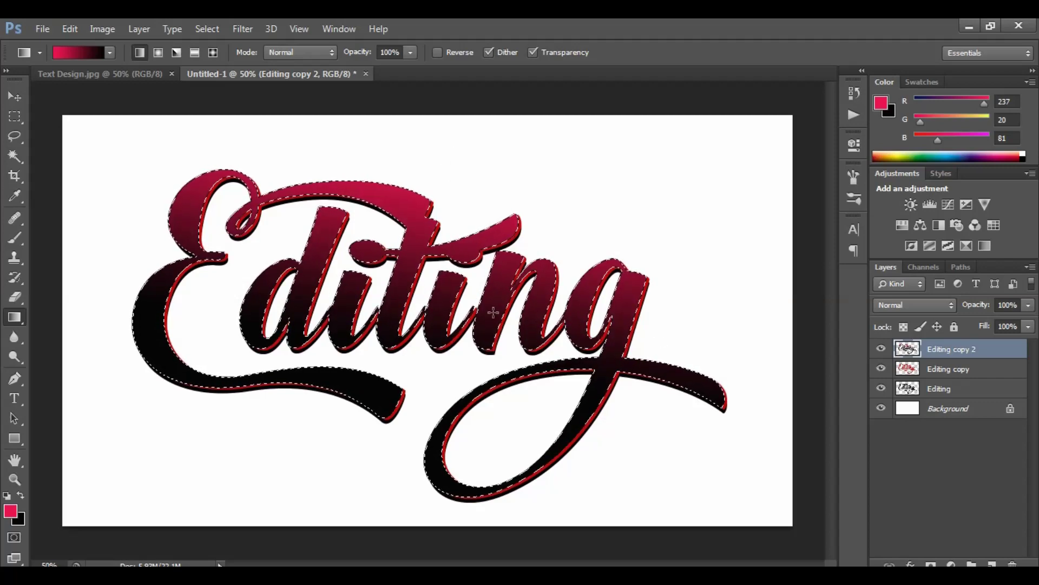
drag(450, 353, 451, 178)
drag(180, 466, 374, 168)
drag(457, 132, 279, 462)
key(ctrl+d)
key(ctrl+plus)
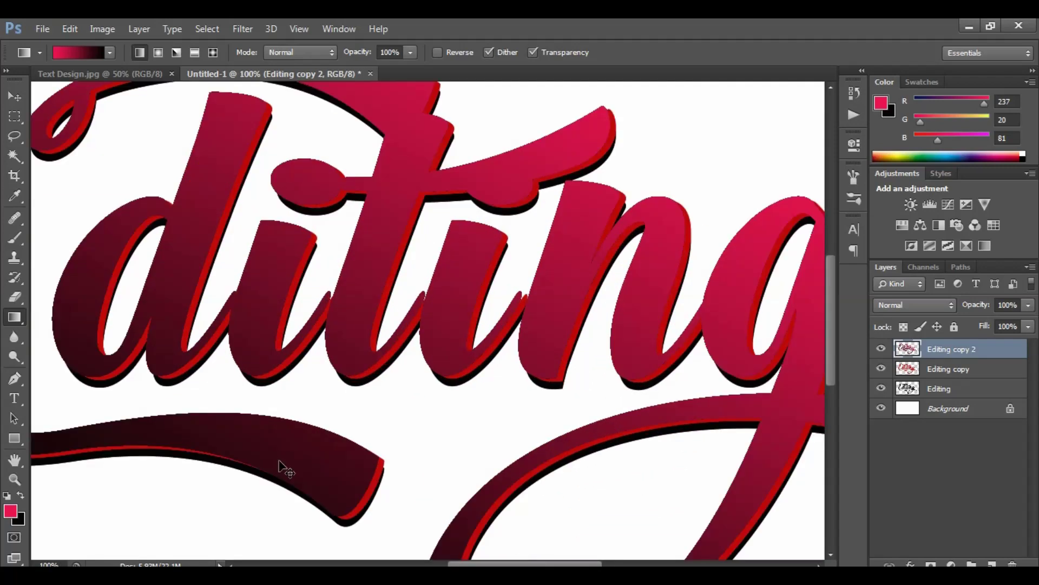
key(ctrl+minus)
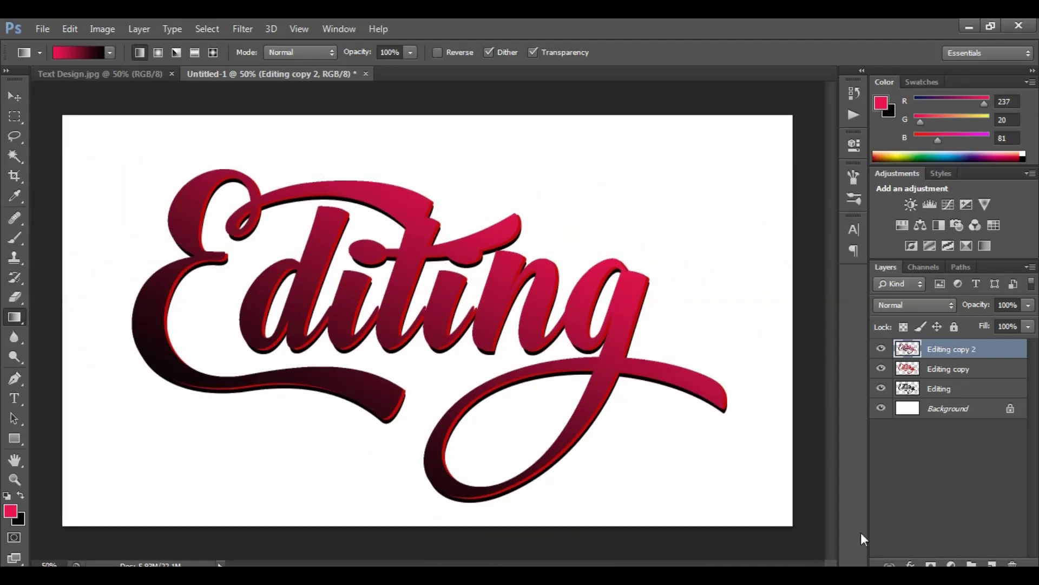
Step: Nudge the bottom black Editing shadow layer down with the Move tool
click(929, 388)
key(v)
key(Down)
key(Down)
key(Down)
key(Down)
key(Down)
key(Down)
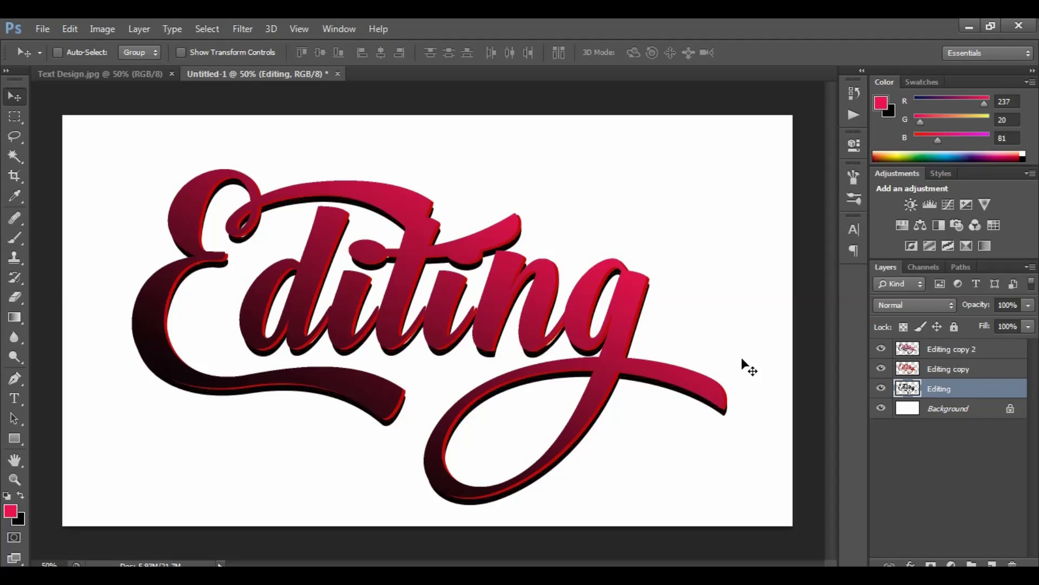